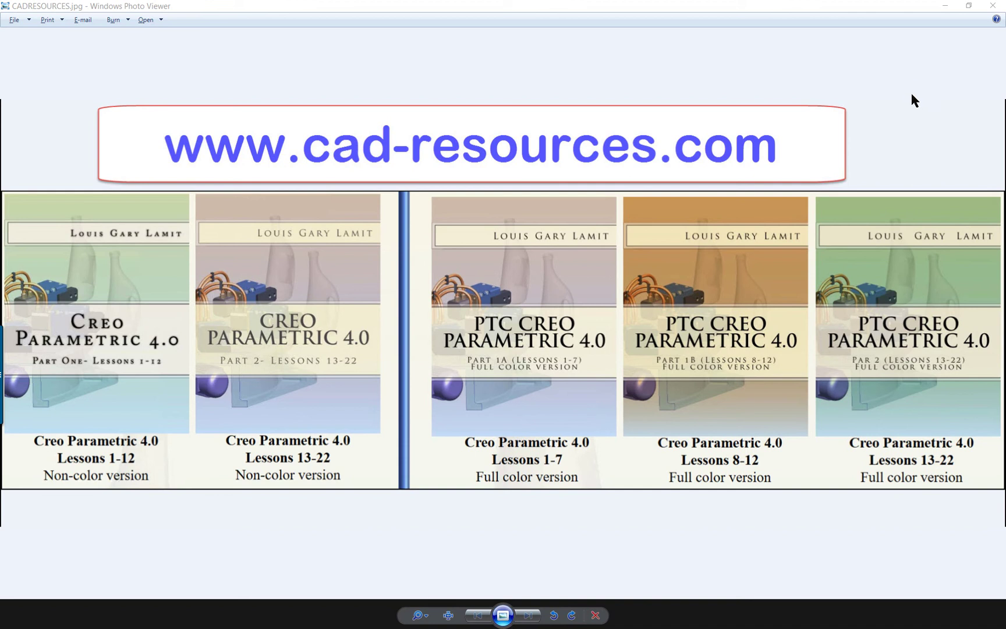
Step: Close the photo viewer and orbit the model to bring the top block into view
{"action": "left_click", "coordinate": [992, 9]}
{"action": "mouse_move", "coordinate": [516, 227]}
{"action": "middle_mouse_down"}
{"action": "mouse_move", "coordinate": [496, 193]}
{"action": "mouse_move", "coordinate": [685, 190]}
{"action": "middle_mouse_up"}
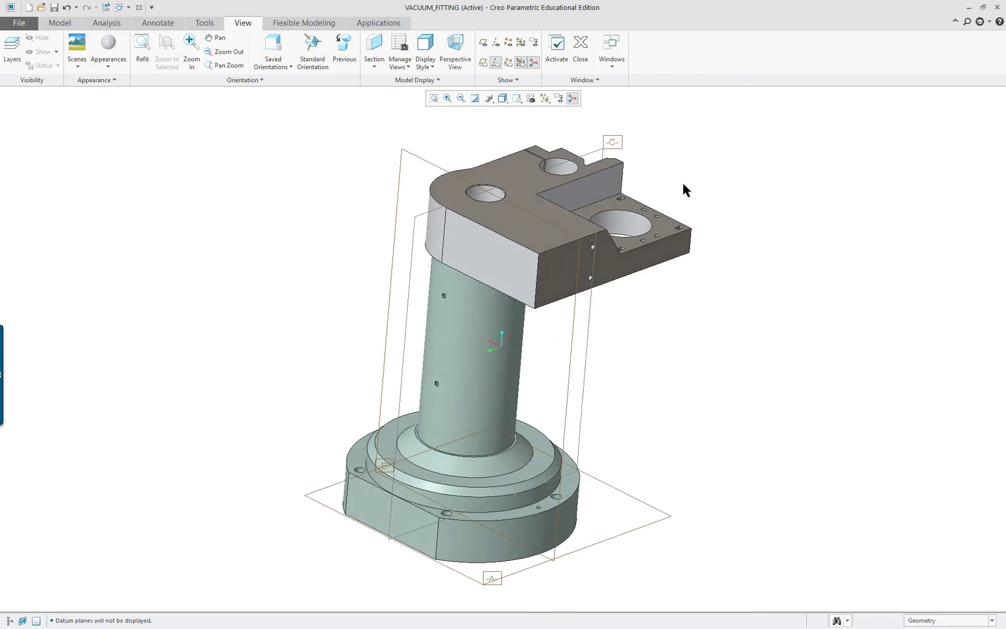
{"action": "scroll", "coordinate": [618, 149], "scroll_direction": "up", "scroll_amount": 3}
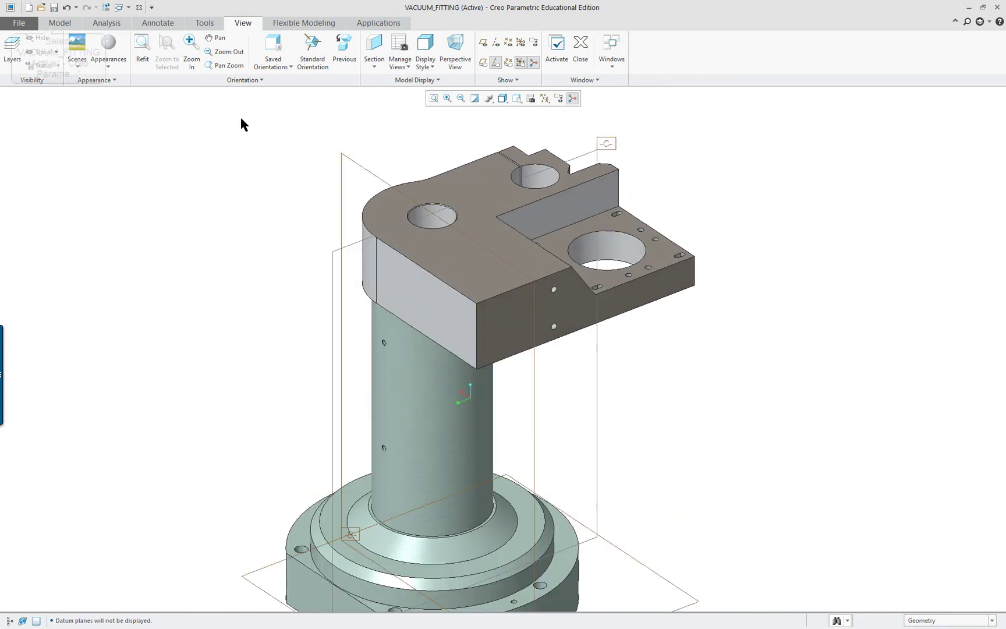
Step: Start an extrude sketched on the block's front side face, adding its edge as a reference
{"action": "left_click", "coordinate": [59, 23]}
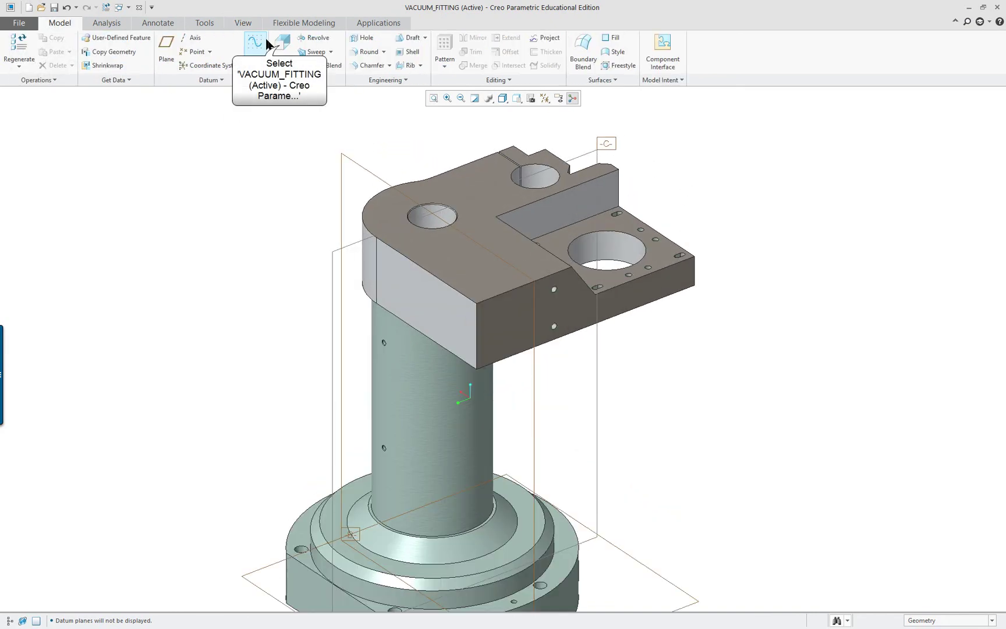
{"action": "left_click", "coordinate": [283, 42]}
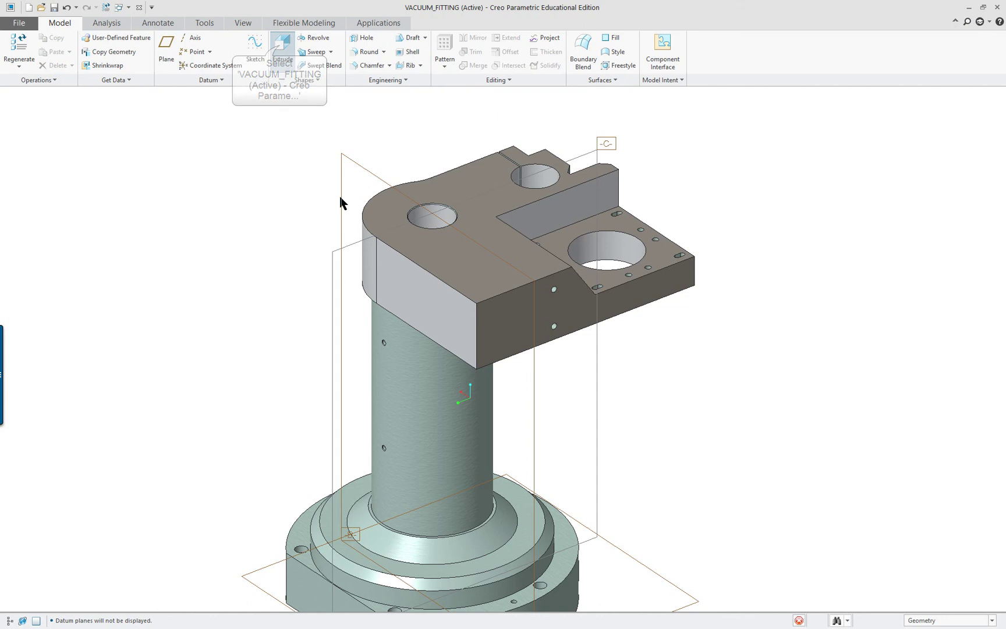
{"action": "left_click", "coordinate": [433, 299]}
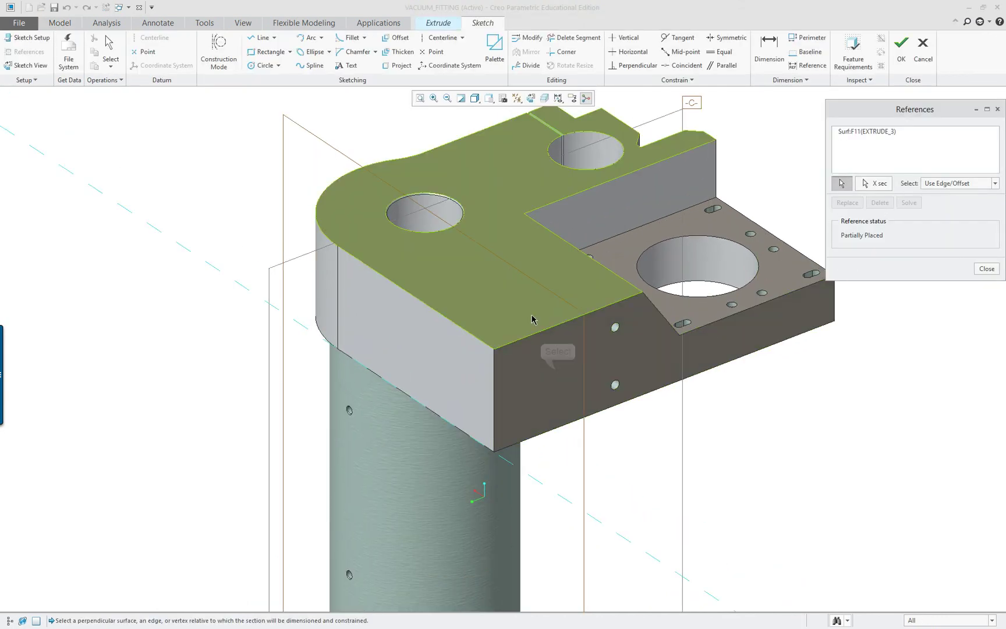
{"action": "left_click", "coordinate": [558, 375]}
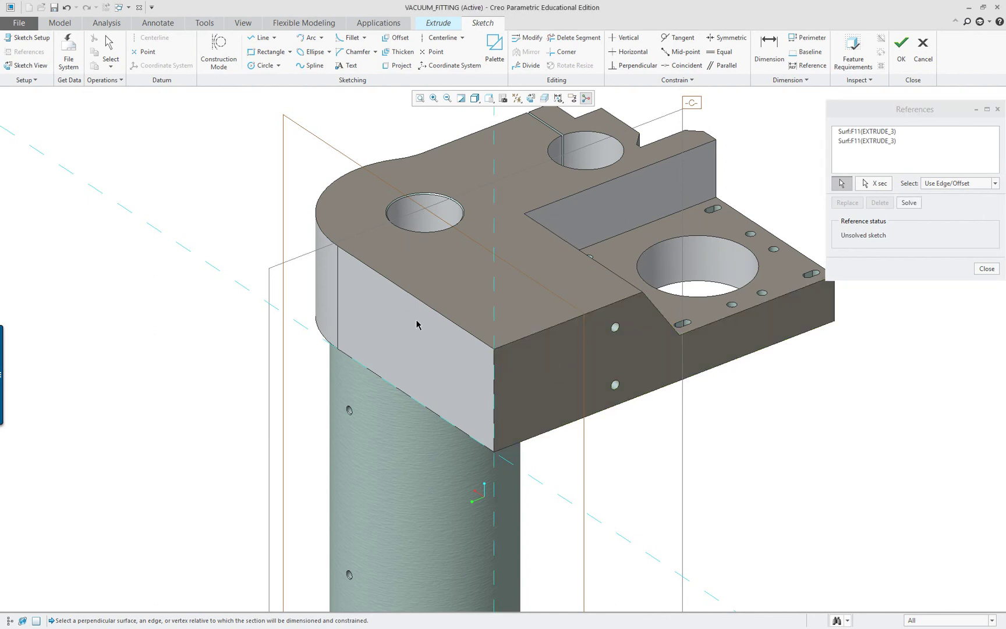
{"action": "left_click", "coordinate": [911, 204]}
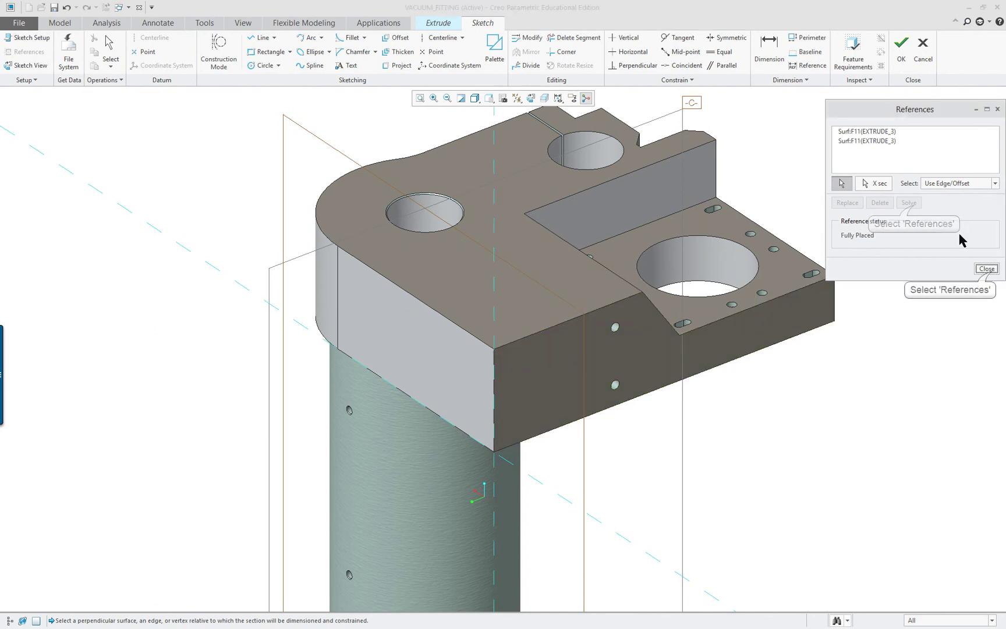
{"action": "left_click", "coordinate": [987, 269]}
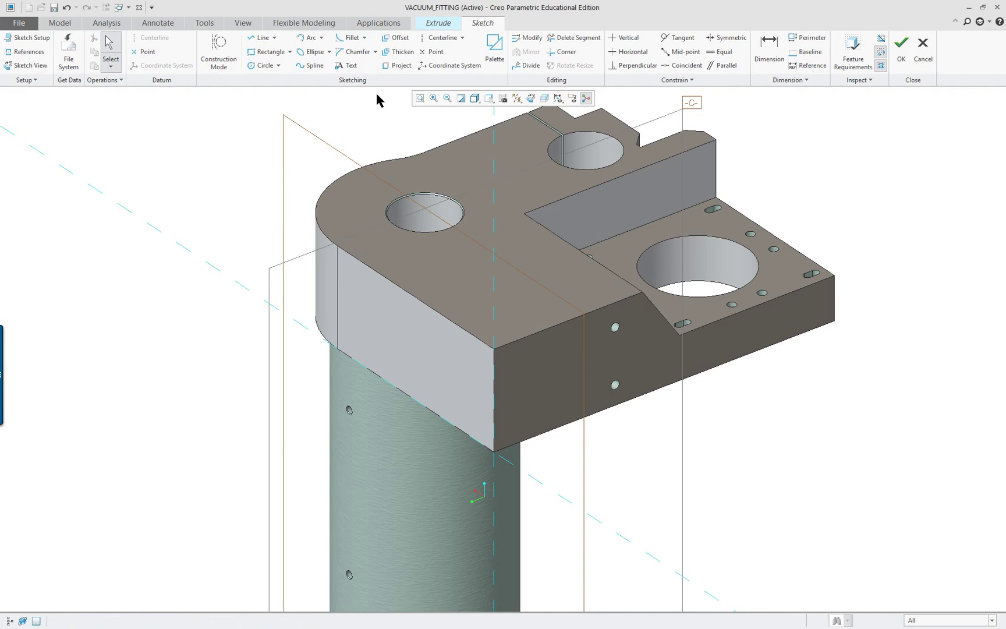
Step: Draw a rectangle of about 1.574 by 0.832 sitting on the block's top edge
{"action": "left_click", "coordinate": [530, 98]}
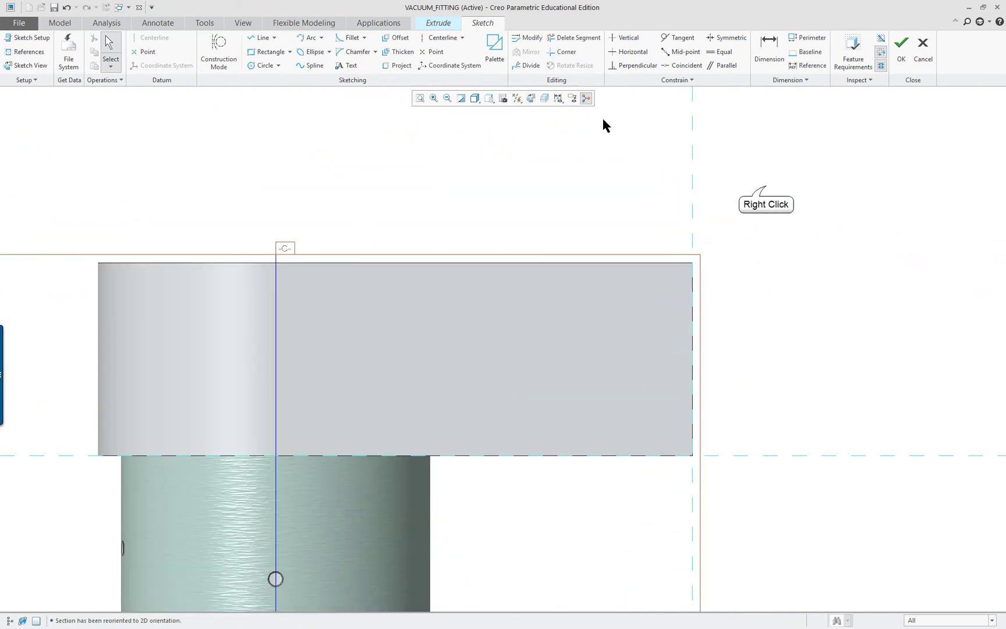
{"action": "right_click", "coordinate": [777, 204]}
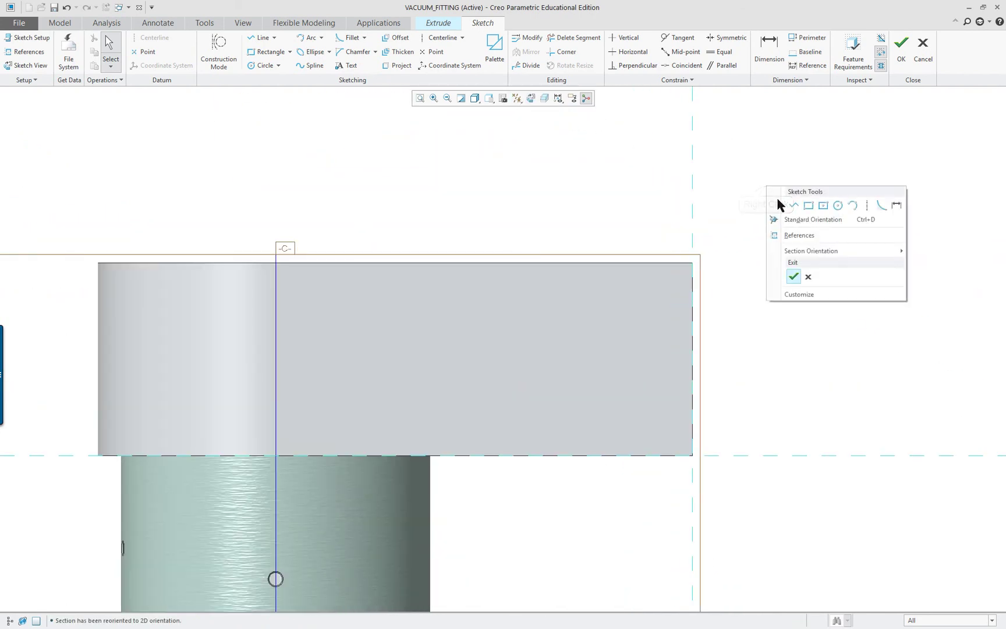
{"action": "left_click", "coordinate": [811, 207]}
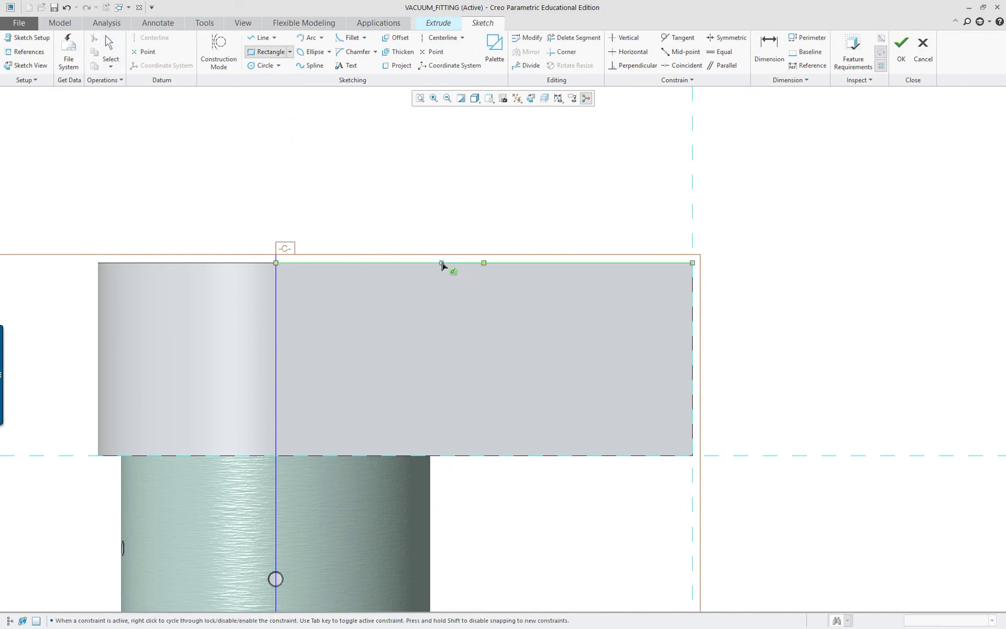
{"action": "left_click", "coordinate": [466, 262]}
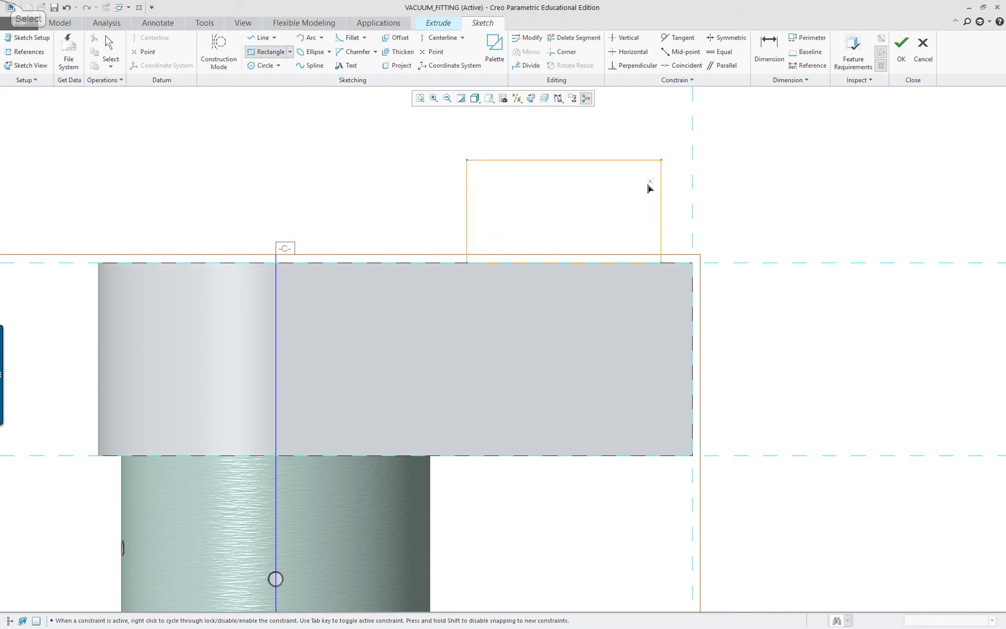
{"action": "left_click", "coordinate": [637, 201]}
Step: Orbit to check the rectangle in 3D and exit the sketch with OK
{"action": "middle_click", "coordinate": [636, 211]}
{"action": "mouse_move", "coordinate": [635, 218]}
{"action": "middle_mouse_down"}
{"action": "mouse_move", "coordinate": [620, 207]}
{"action": "mouse_move", "coordinate": [545, 236]}
{"action": "mouse_move", "coordinate": [645, 233]}
{"action": "mouse_move", "coordinate": [600, 231]}
{"action": "mouse_move", "coordinate": [598, 252]}
{"action": "mouse_move", "coordinate": [493, 285]}
{"action": "mouse_move", "coordinate": [465, 217]}
{"action": "middle_mouse_up"}
{"action": "right_click", "coordinate": [466, 217]}
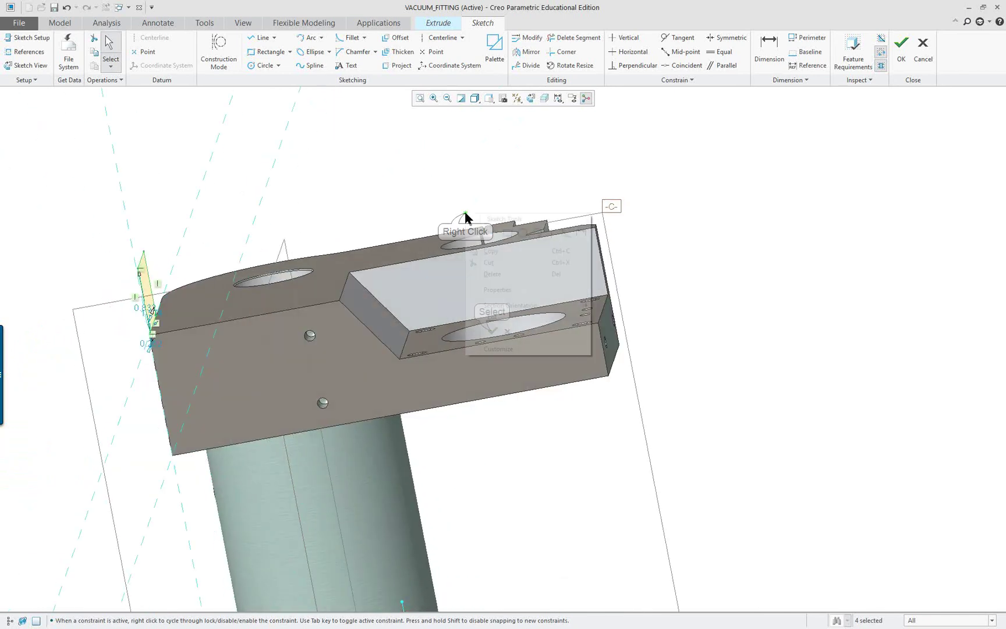
{"action": "left_click", "coordinate": [492, 303]}
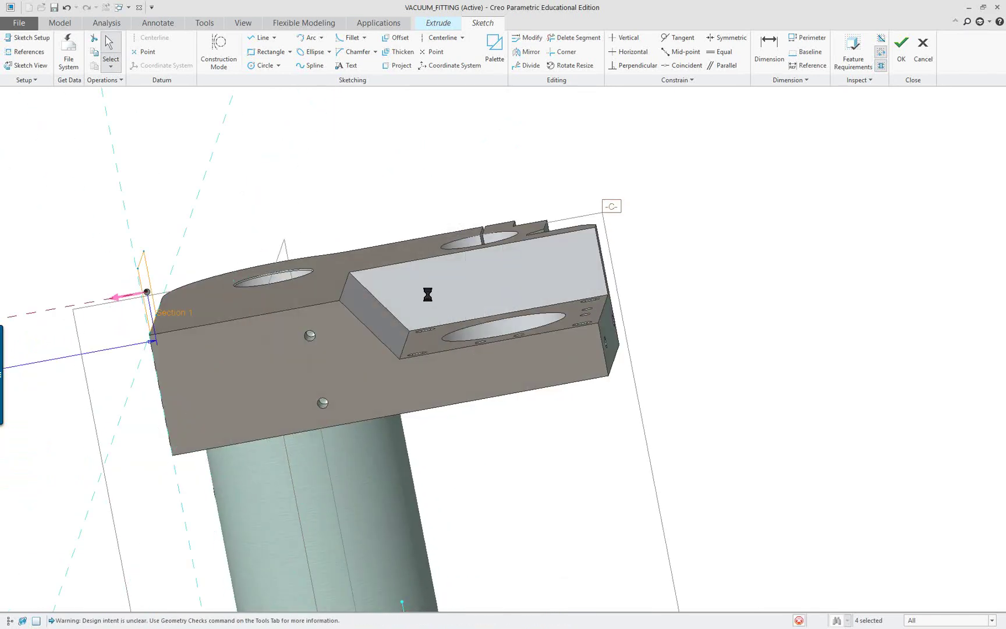
Step: Flip the extrusion direction so it grows into the block
{"action": "mouse_move", "coordinate": [447, 275]}
{"action": "middle_mouse_down"}
{"action": "mouse_move", "coordinate": [407, 299]}
{"action": "mouse_move", "coordinate": [399, 278]}
{"action": "middle_mouse_up"}
{"action": "scroll", "coordinate": [317, 331], "scroll_direction": "up", "scroll_amount": 4}
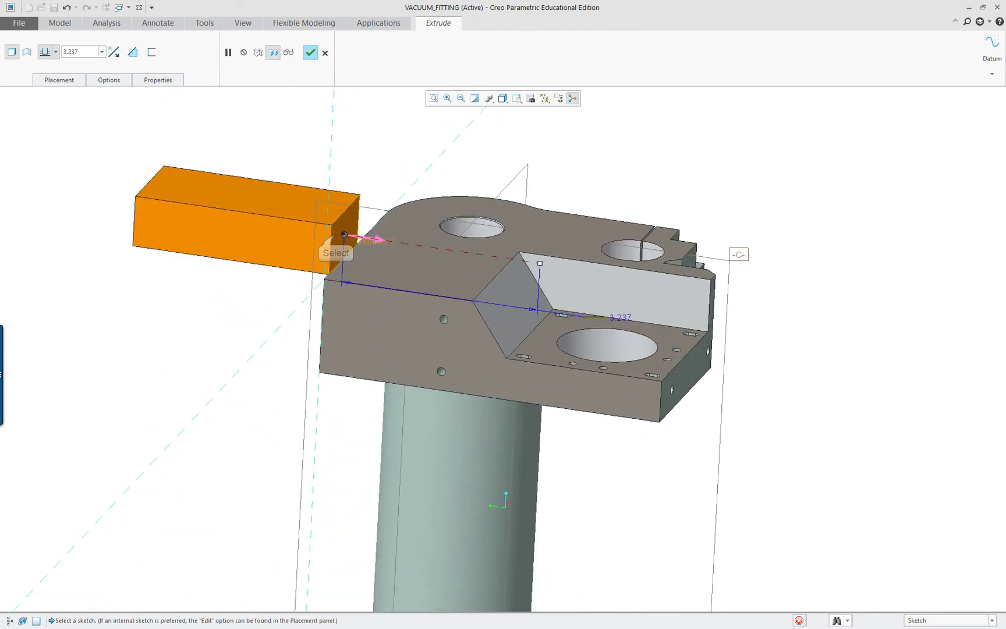
{"action": "left_click", "coordinate": [337, 236]}
{"action": "scroll", "coordinate": [635, 294], "scroll_direction": "up", "scroll_amount": 2}
Step: Set the second side's depth to To Selected, ending at the slanted face
{"action": "right_click", "coordinate": [515, 258]}
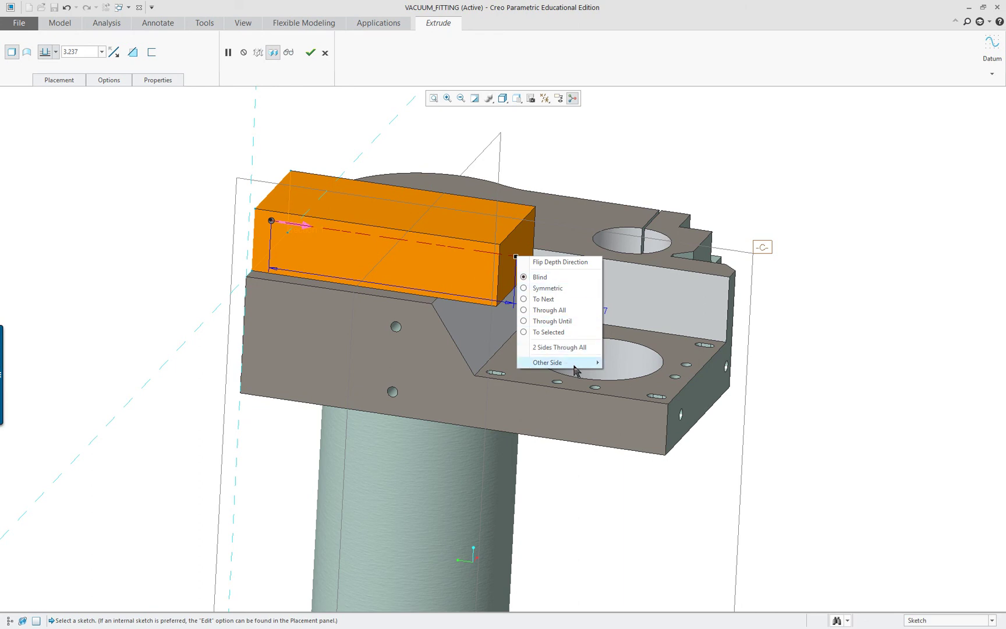
{"action": "mouse_move", "coordinate": [574, 367]}
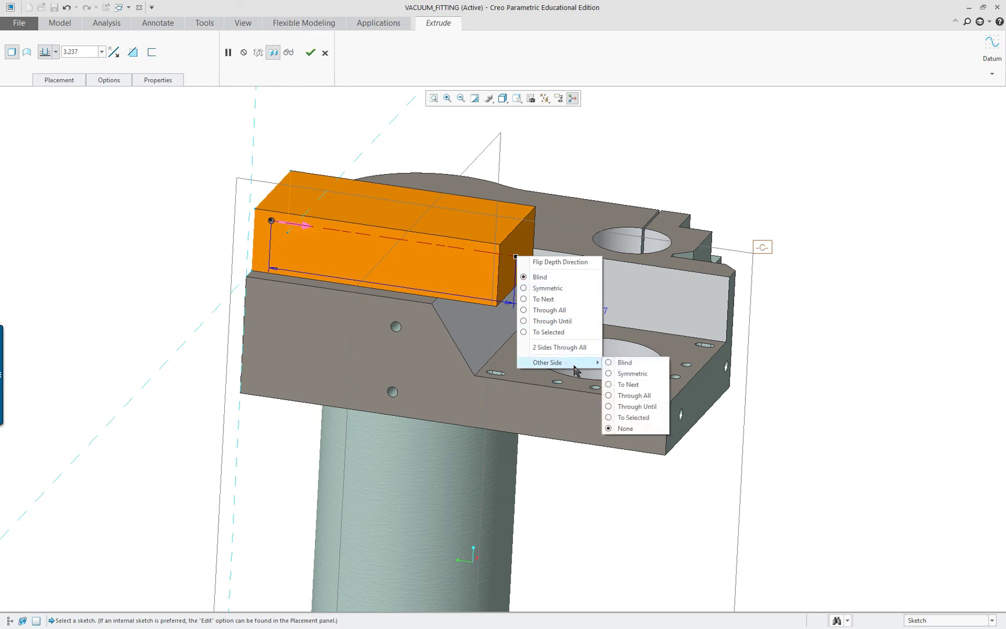
{"action": "left_click", "coordinate": [636, 419]}
{"action": "left_click", "coordinate": [479, 330]}
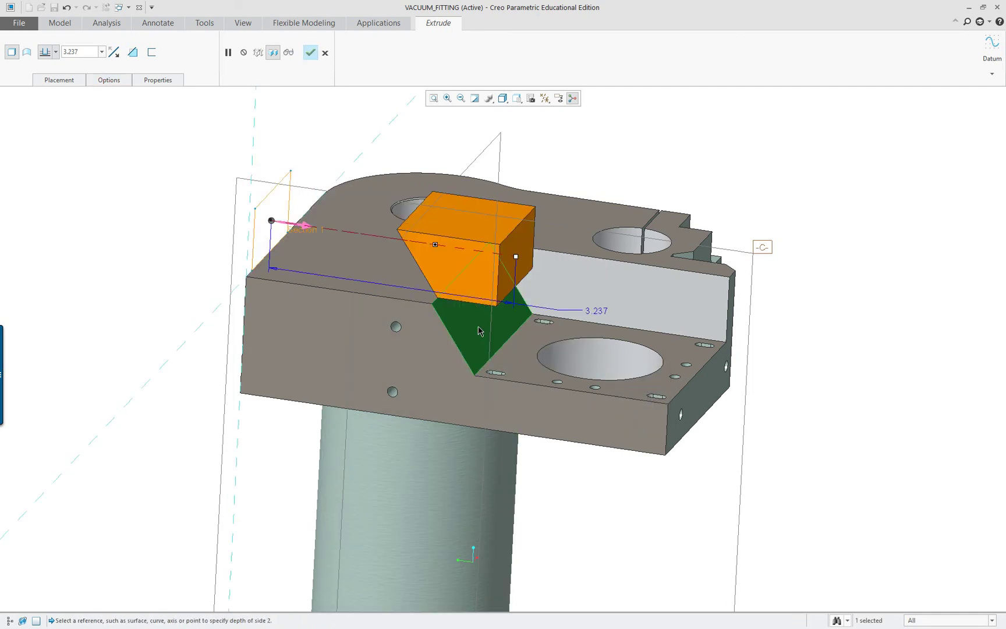
{"action": "middle_click_drag", "start_coordinate": [309, 296], "coordinate": [308, 262]}
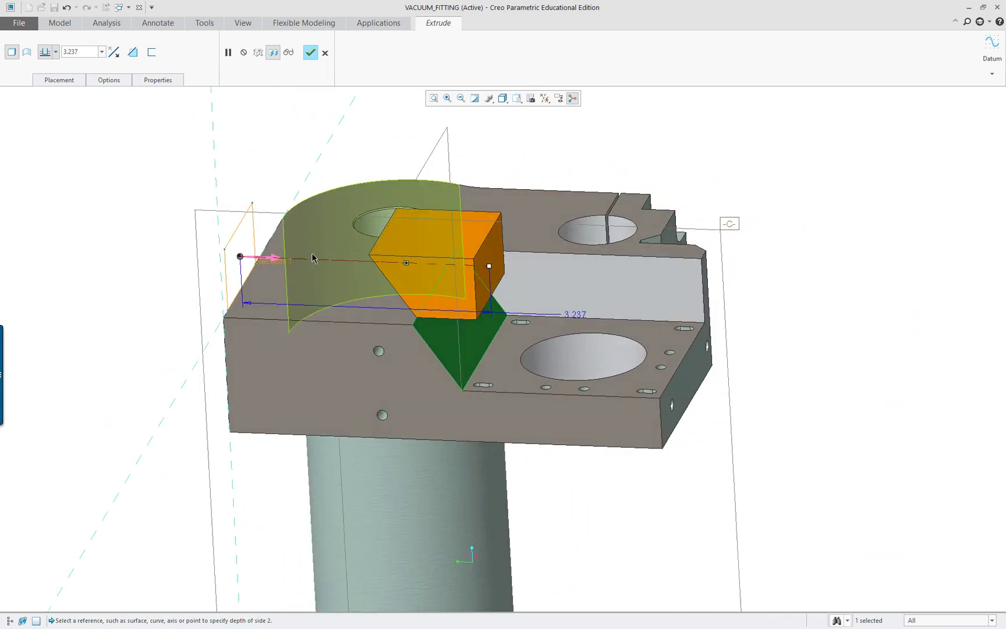
Step: Show the Options panel and drag Side 1's blind depth to 3.219
{"action": "left_click", "coordinate": [105, 81]}
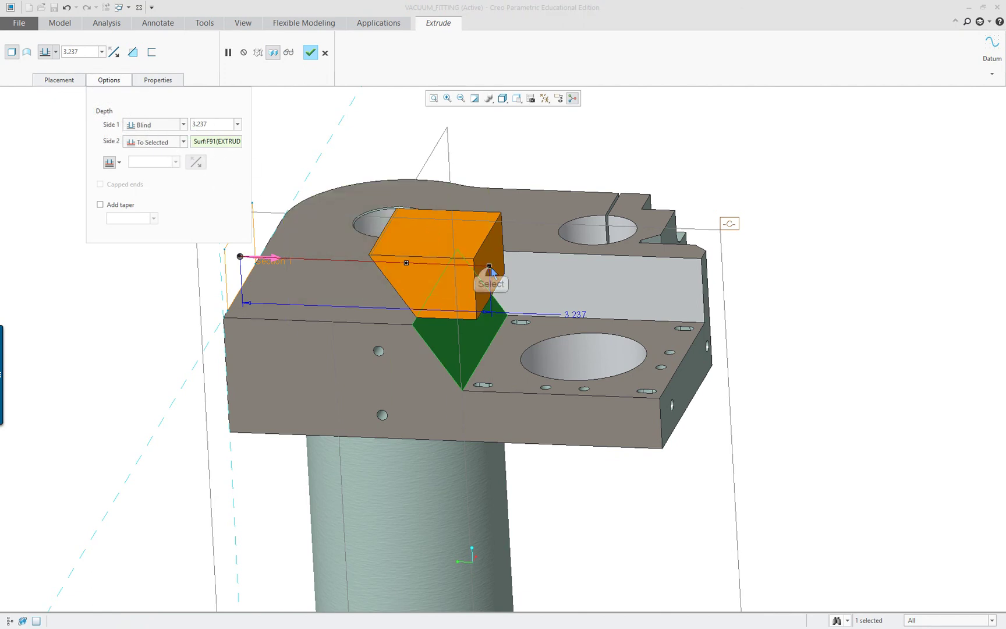
{"action": "left_click_drag", "start_coordinate": [489, 267], "coordinate": [344, 272]}
{"action": "left_click_drag", "start_coordinate": [460, 269], "coordinate": [488, 266]}
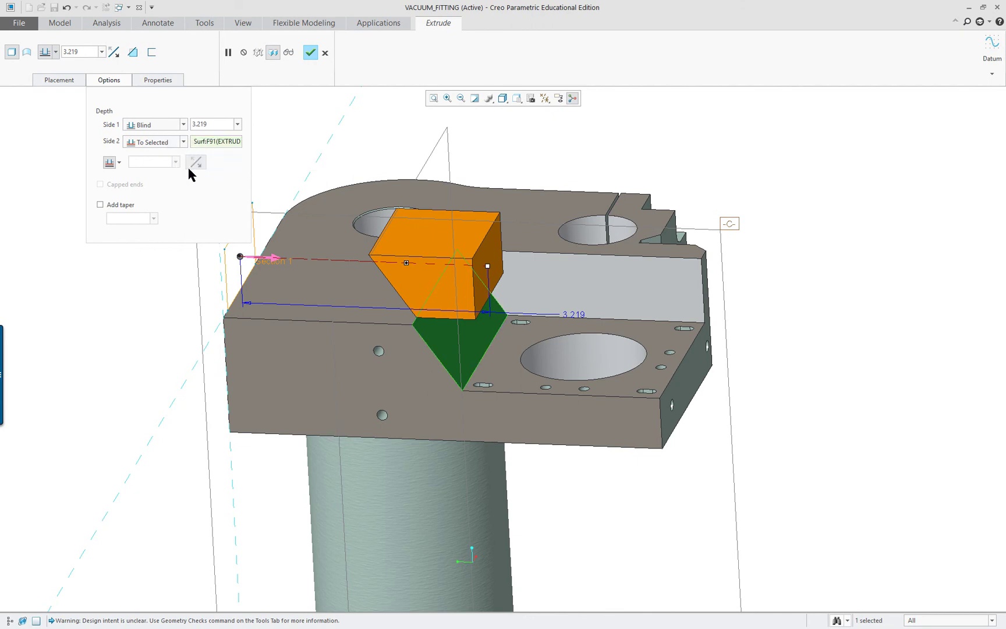
Step: Inspect Side 1's depth value presets and bring up its depth-type choices
{"action": "left_click", "coordinate": [204, 124]}
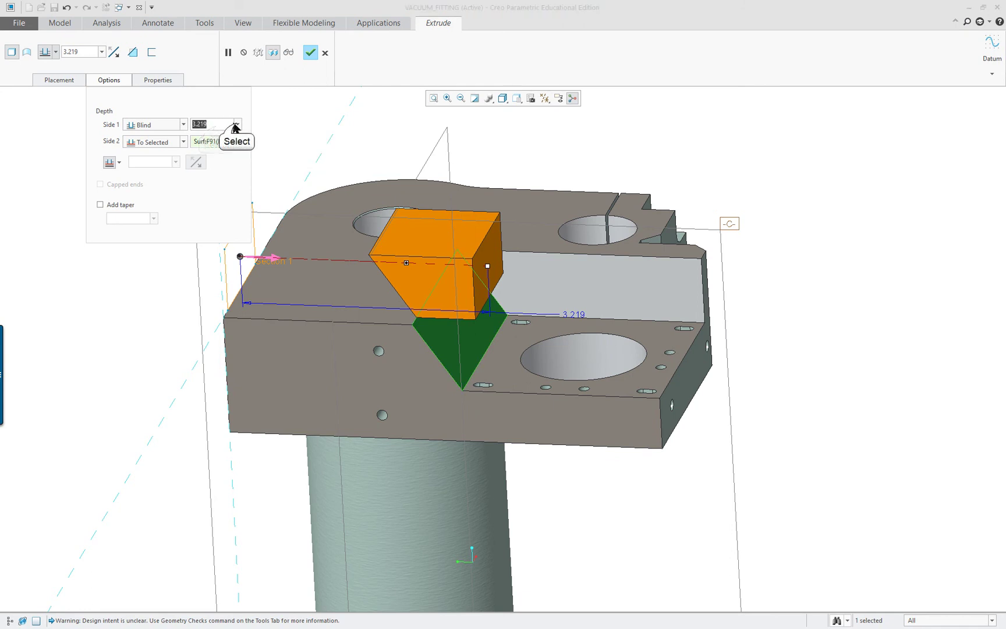
{"action": "left_click", "coordinate": [236, 125]}
{"action": "left_click", "coordinate": [164, 126]}
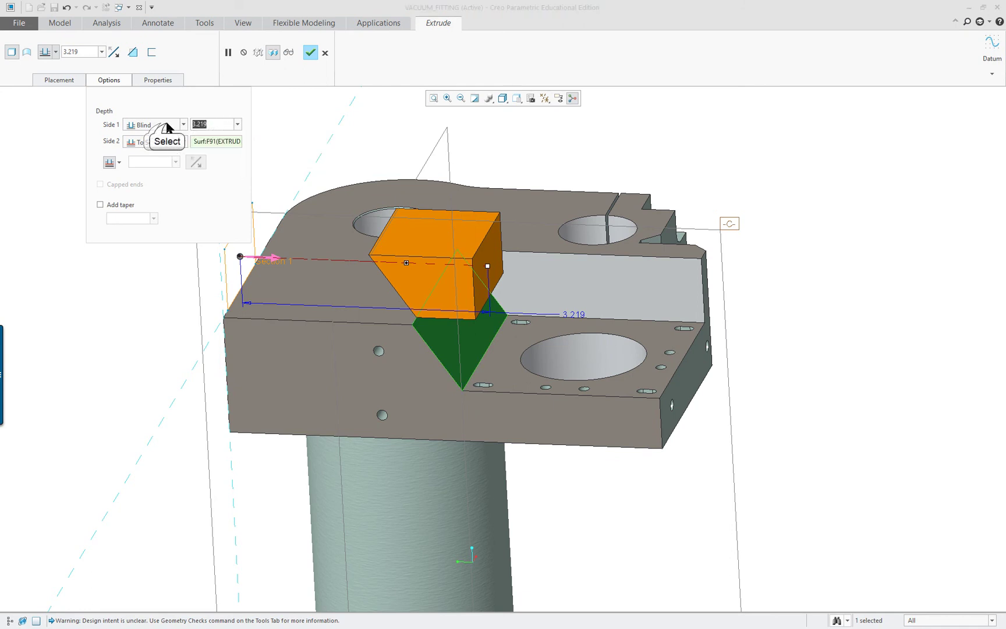
{"action": "left_click", "coordinate": [164, 124]}
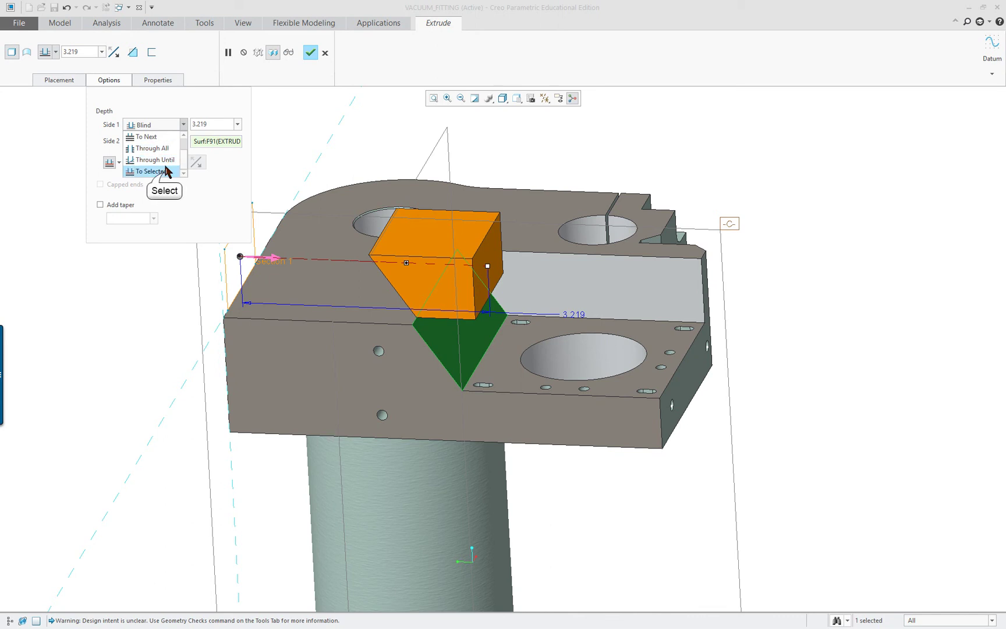
Step: Make Side 1 To Selected, ending at the block's front face
{"action": "left_click", "coordinate": [167, 171]}
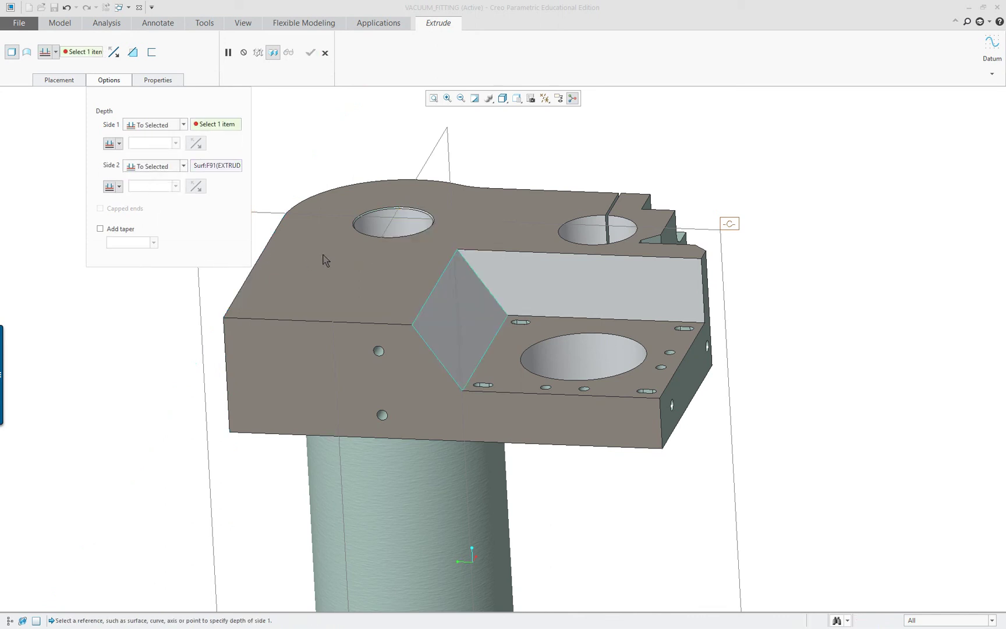
{"action": "middle_click_drag", "start_coordinate": [529, 276], "coordinate": [457, 223]}
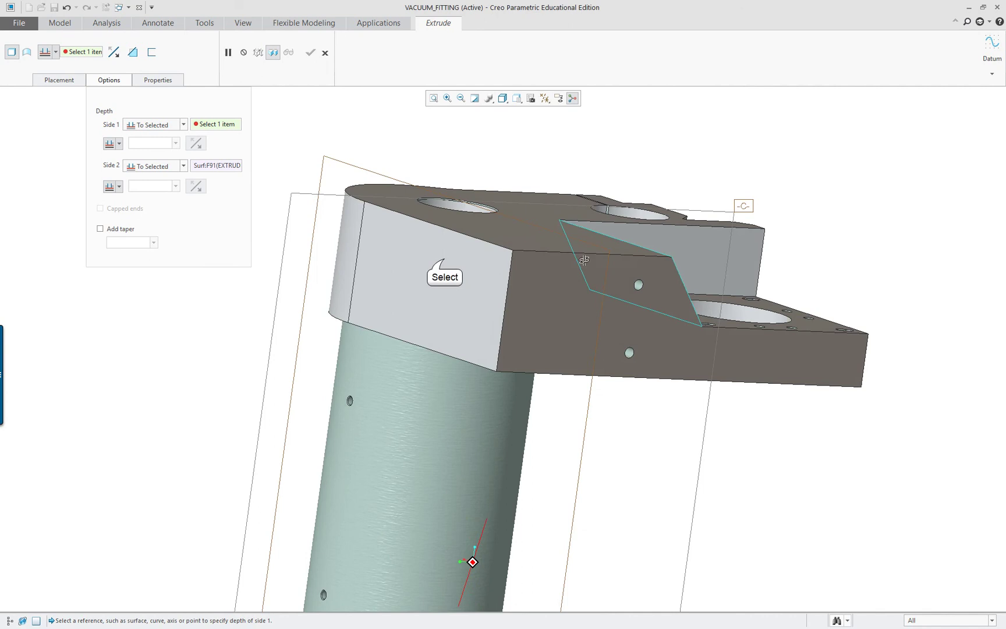
{"action": "left_click", "coordinate": [457, 224]}
{"action": "middle_click_drag", "start_coordinate": [592, 301], "coordinate": [542, 314]}
{"action": "scroll", "coordinate": [518, 279], "scroll_direction": "down", "scroll_amount": 2}
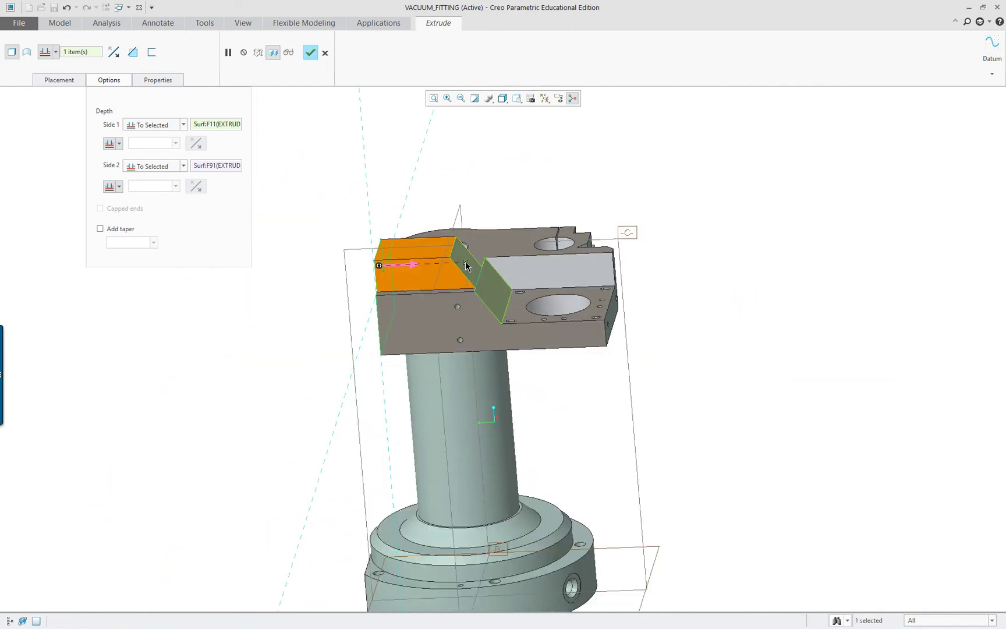
{"action": "scroll", "coordinate": [518, 280], "scroll_direction": "up", "scroll_amount": 2}
{"action": "middle_click_drag", "start_coordinate": [519, 279], "coordinate": [408, 280]}
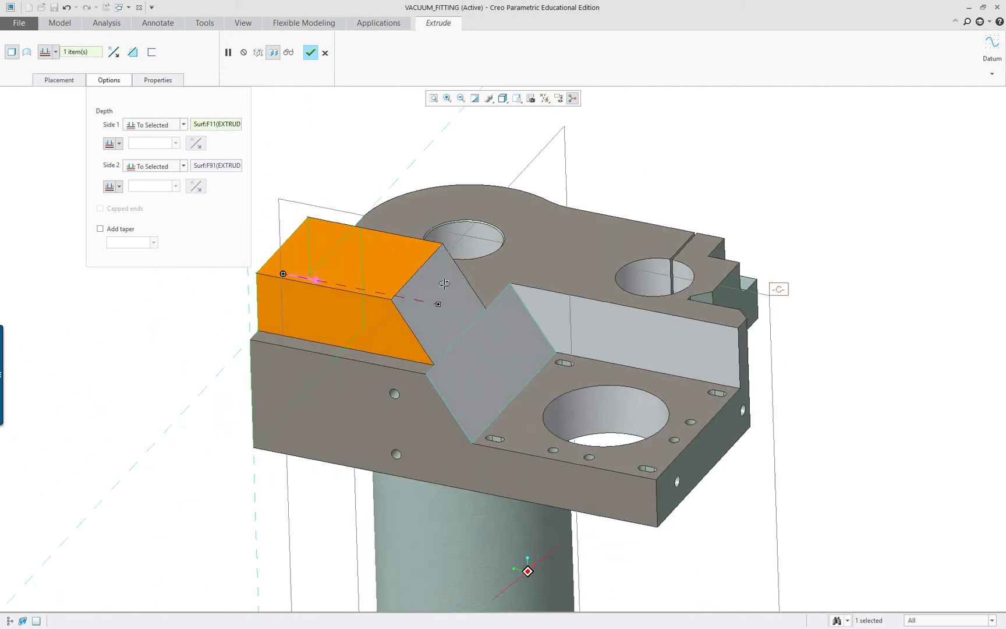
{"action": "scroll", "coordinate": [354, 319], "scroll_direction": "down", "scroll_amount": 1}
{"action": "scroll", "coordinate": [354, 319], "scroll_direction": "up", "scroll_amount": 2}
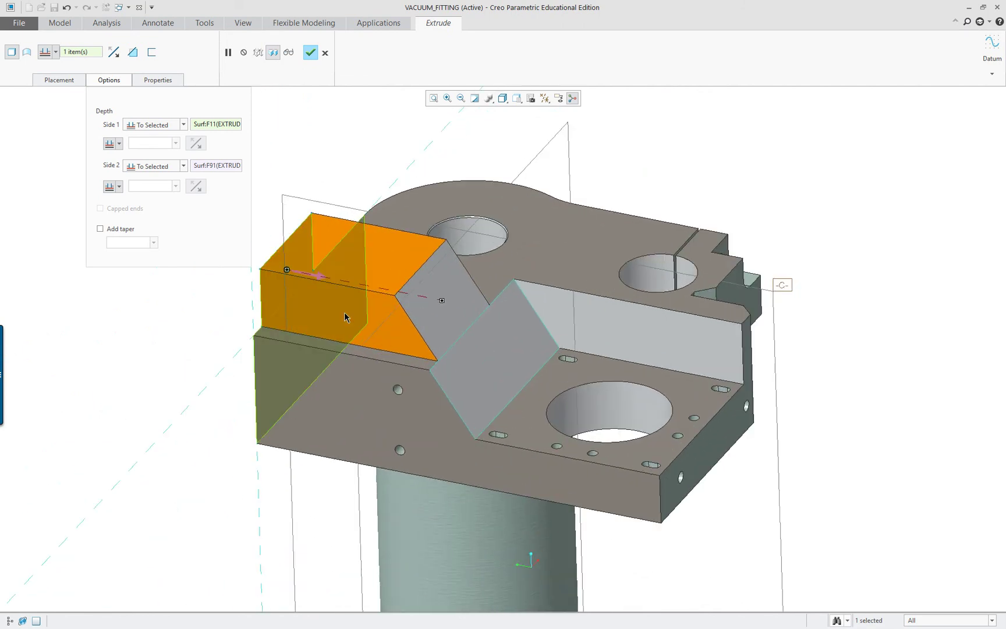
Step: Offset Side 1's end 1.719 beyond its selected surface
{"action": "left_click", "coordinate": [119, 145]}
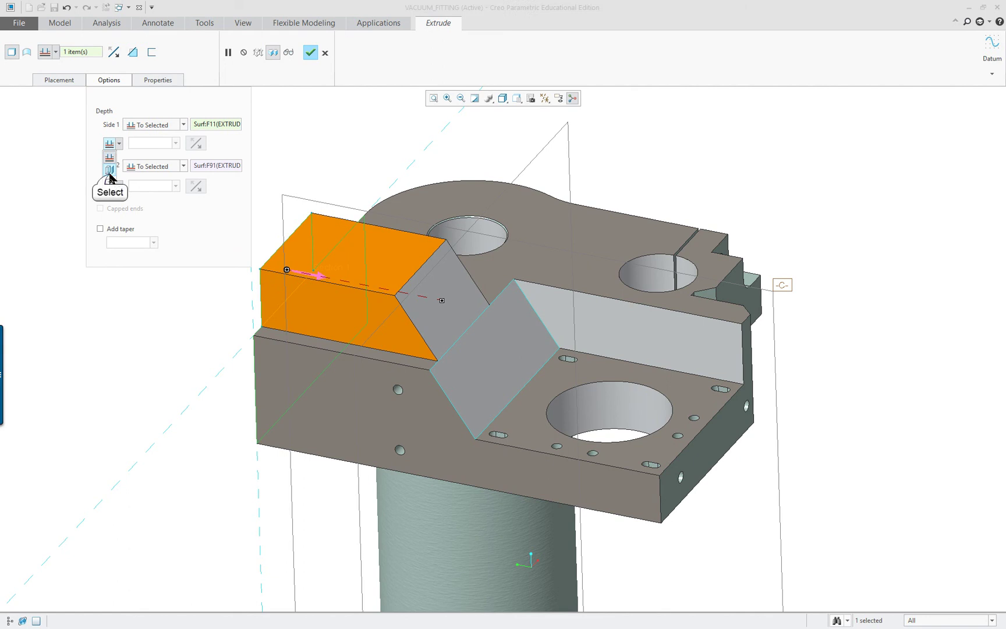
{"action": "left_click", "coordinate": [109, 171]}
{"action": "middle_click_drag", "start_coordinate": [202, 321], "coordinate": [240, 310]}
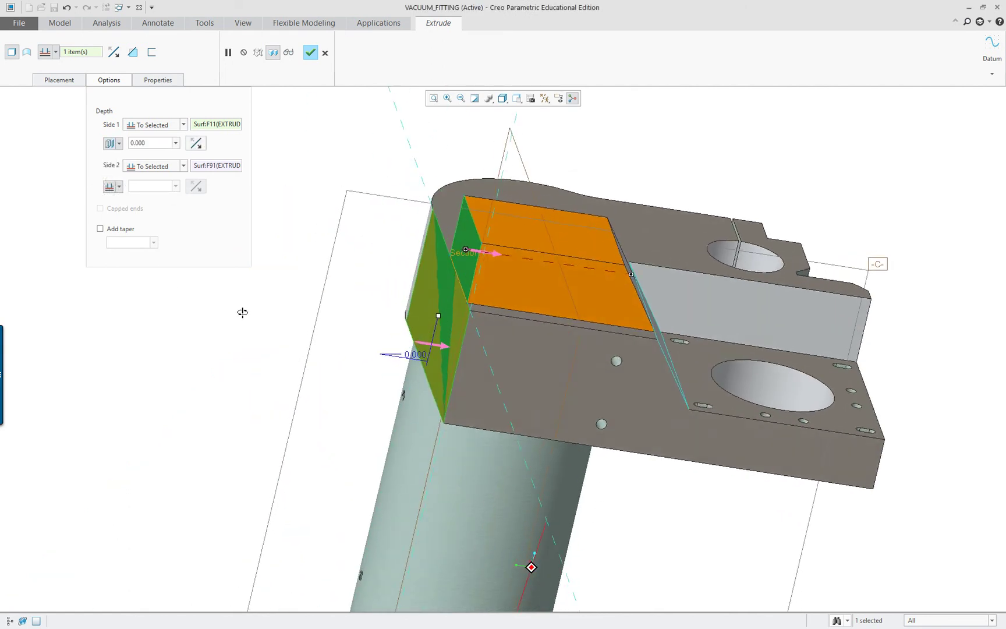
{"action": "left_click_drag", "start_coordinate": [403, 316], "coordinate": [311, 302]}
{"action": "middle_click_drag", "start_coordinate": [311, 302], "coordinate": [466, 344]}
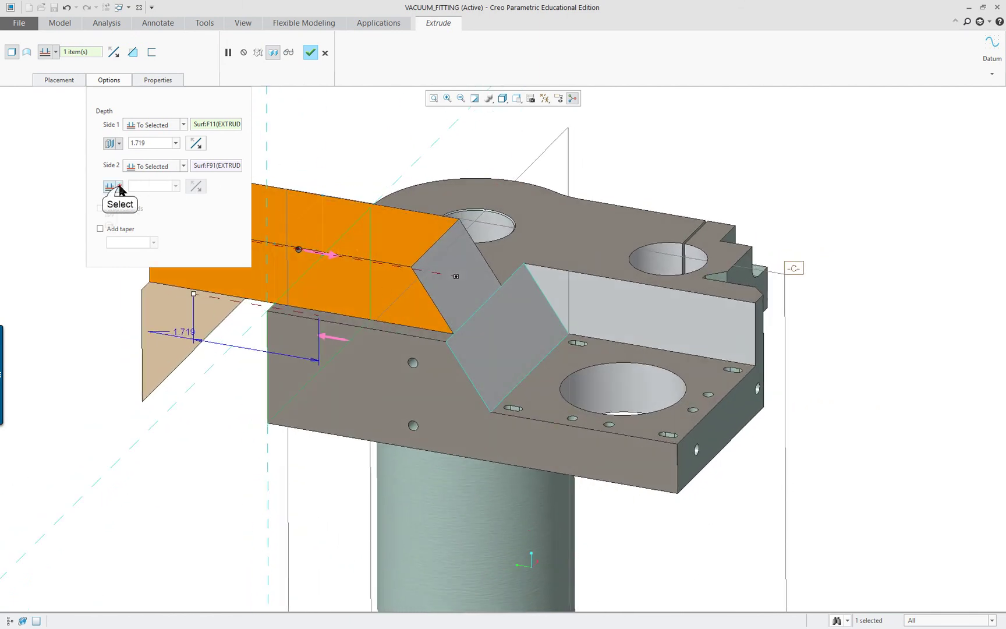
Step: Offset Side 2's end 1.719 beyond its selected surface
{"action": "left_click", "coordinate": [119, 187]}
{"action": "left_click", "coordinate": [110, 213]}
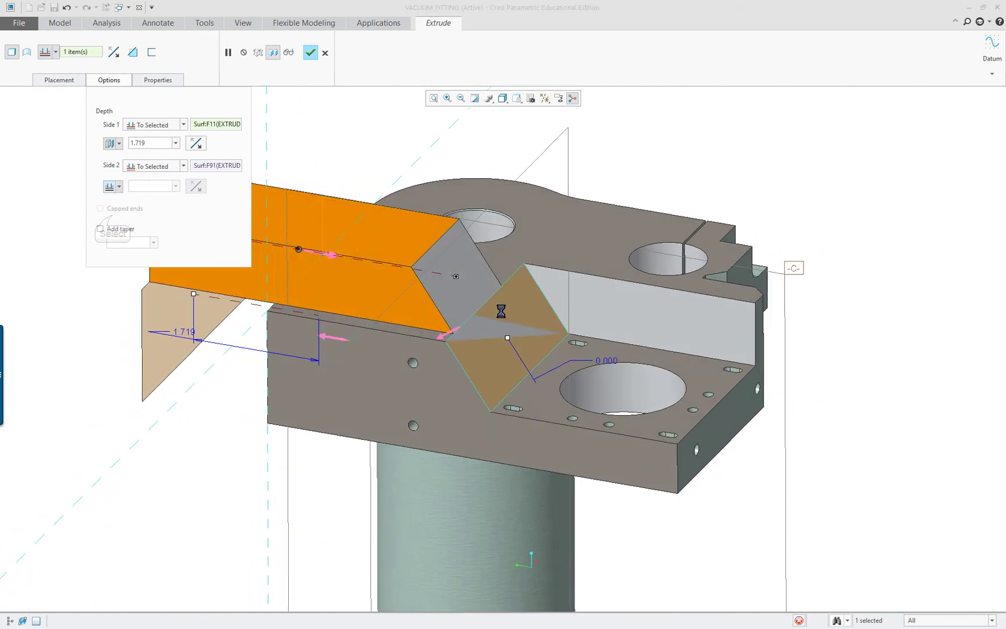
{"action": "left_click_drag", "start_coordinate": [508, 339], "coordinate": [608, 288]}
{"action": "middle_click_drag", "start_coordinate": [532, 382], "coordinate": [590, 371]}
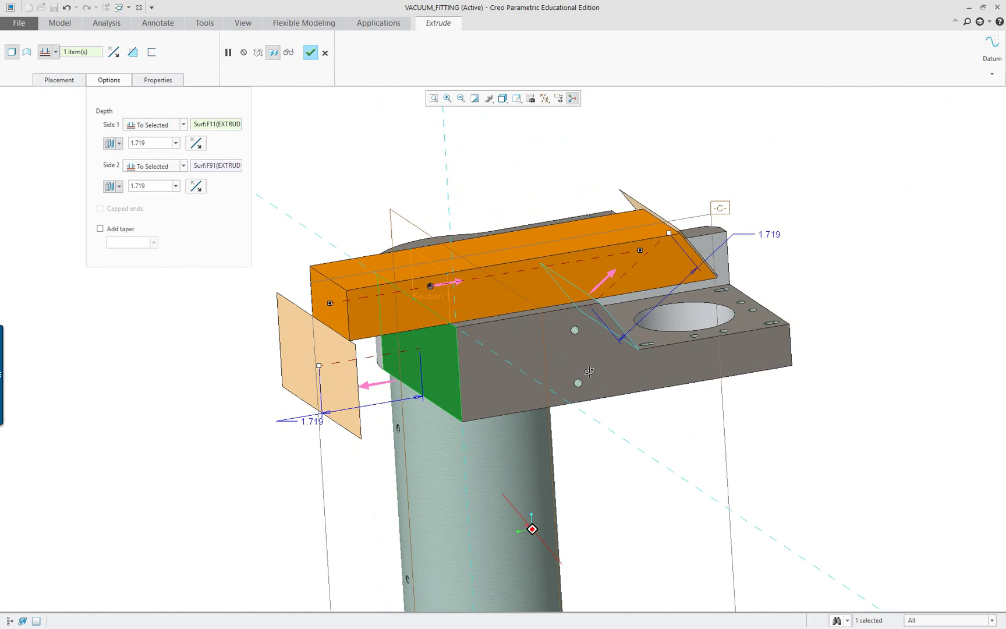
Step: Switch Side 1 to Blind and negate its depth, flipping the extrusion
{"action": "left_click", "coordinate": [183, 124]}
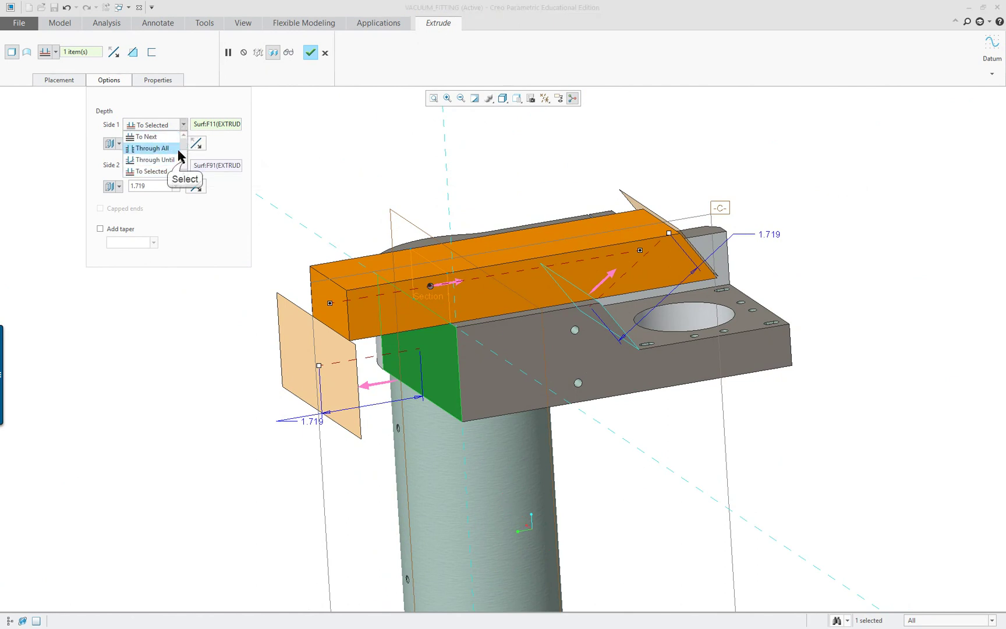
{"action": "left_click_drag", "start_coordinate": [184, 163], "coordinate": [188, 144]}
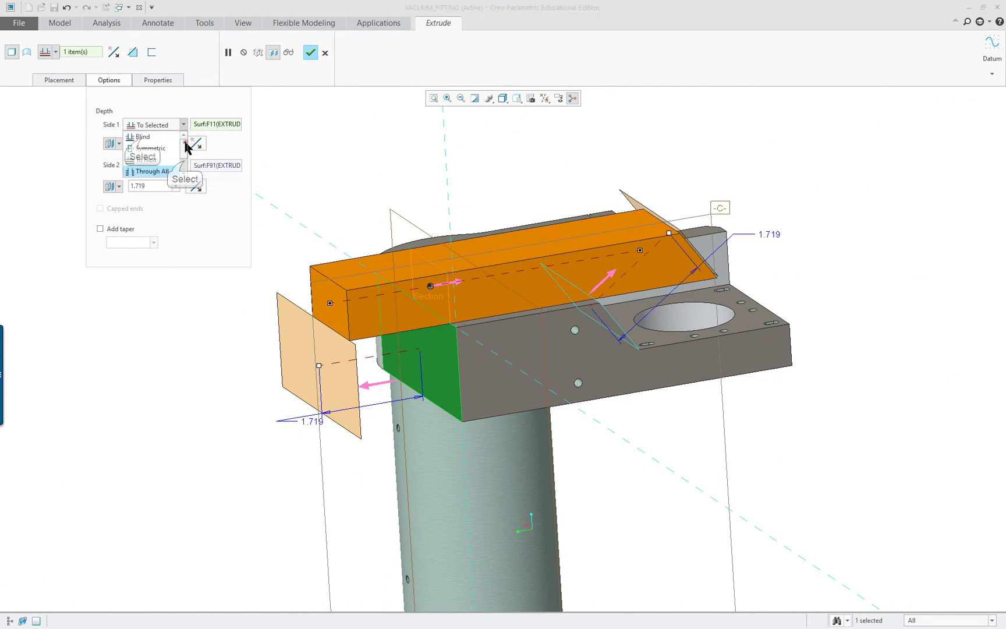
{"action": "left_click", "coordinate": [143, 137]}
{"action": "middle_click_drag", "start_coordinate": [491, 312], "coordinate": [460, 256]}
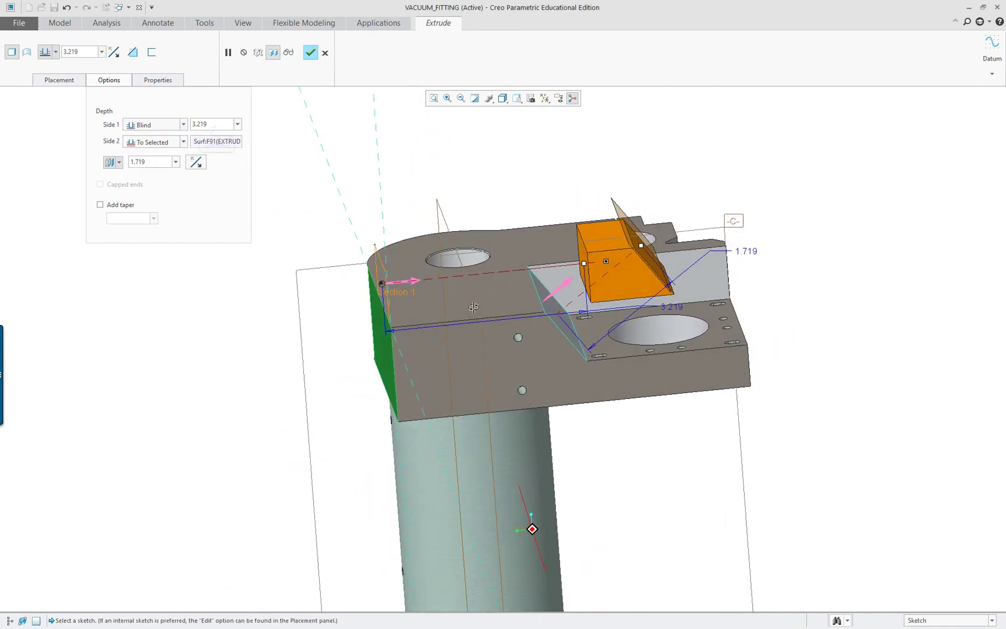
{"action": "left_click", "coordinate": [216, 125]}
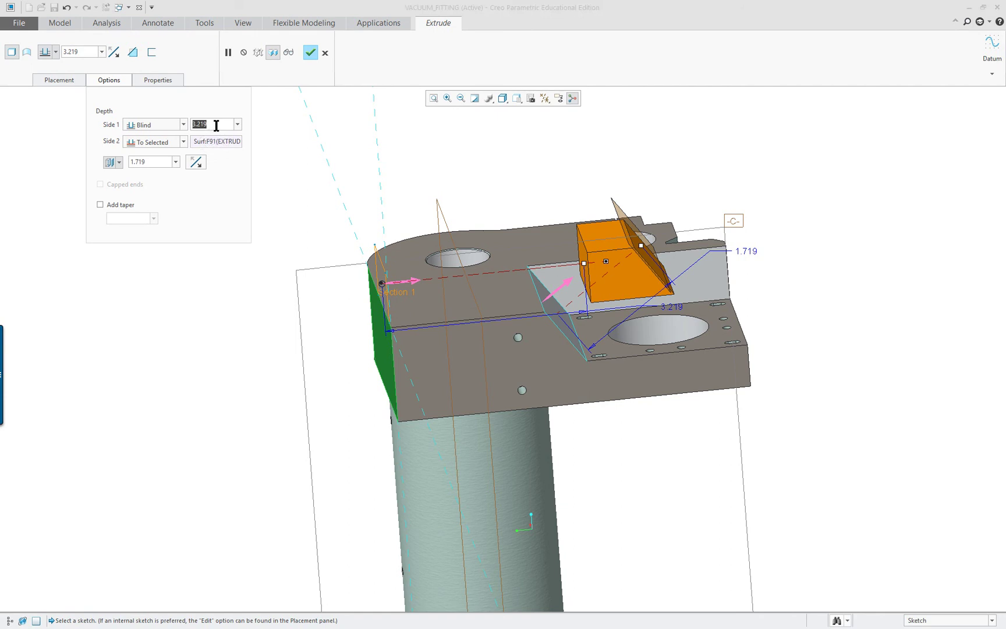
{"action": "type", "text": "-2"}
{"action": "key", "text": "Return"}
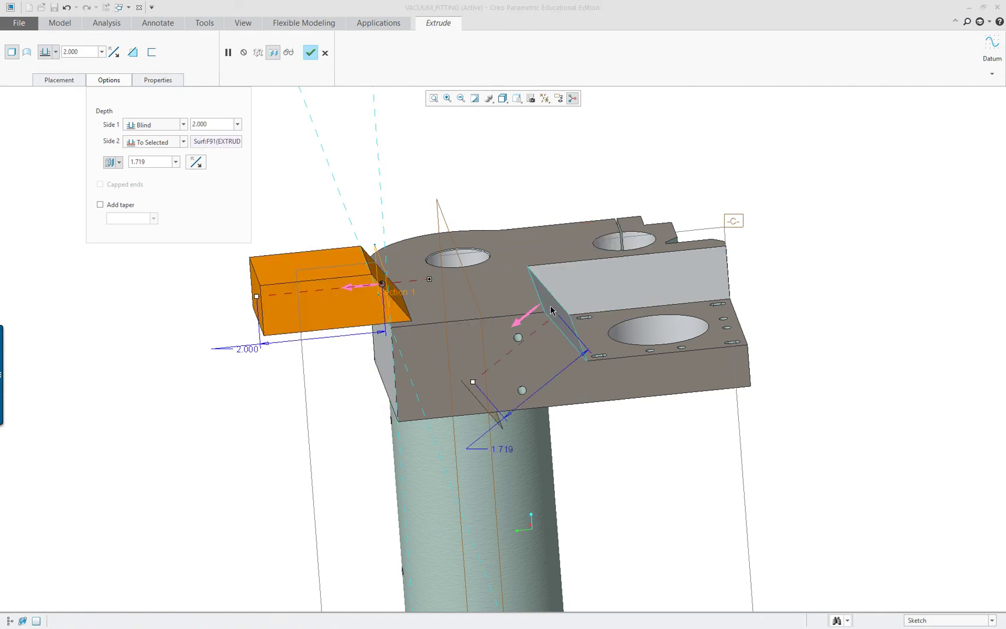
{"action": "mouse_move", "coordinate": [516, 315]}
{"action": "middle_mouse_down"}
{"action": "mouse_move", "coordinate": [515, 335]}
{"action": "mouse_move", "coordinate": [508, 302]}
{"action": "middle_mouse_up"}
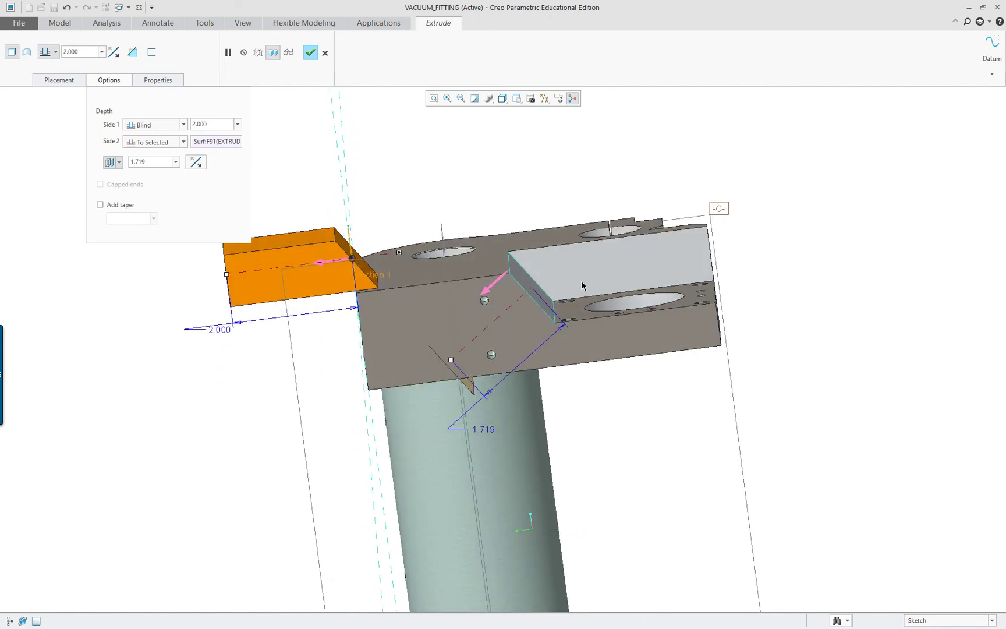
{"action": "middle_click_drag", "start_coordinate": [504, 354], "coordinate": [441, 368]}
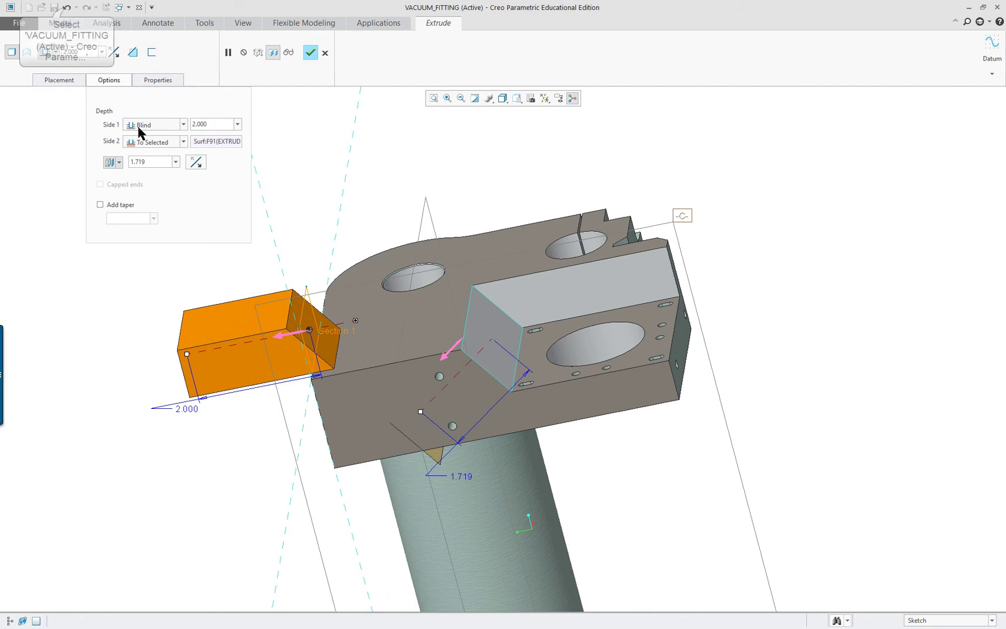
Step: Undo the flip, drag Side 1's blind depth to 3.594, and keep the direction into the part
{"action": "left_click", "coordinate": [67, 8]}
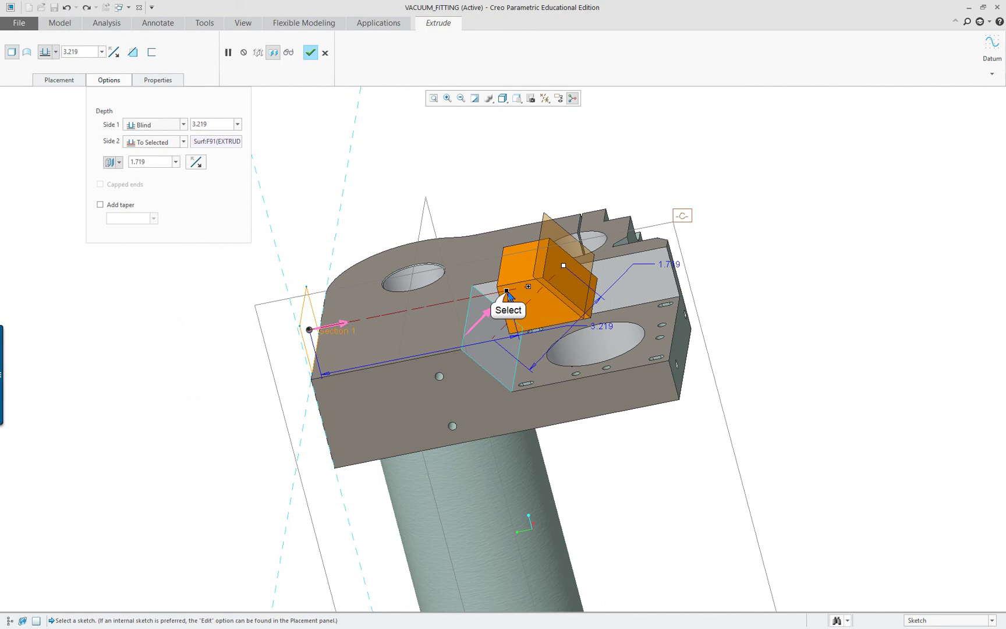
{"action": "left_click_drag", "start_coordinate": [508, 296], "coordinate": [454, 303]}
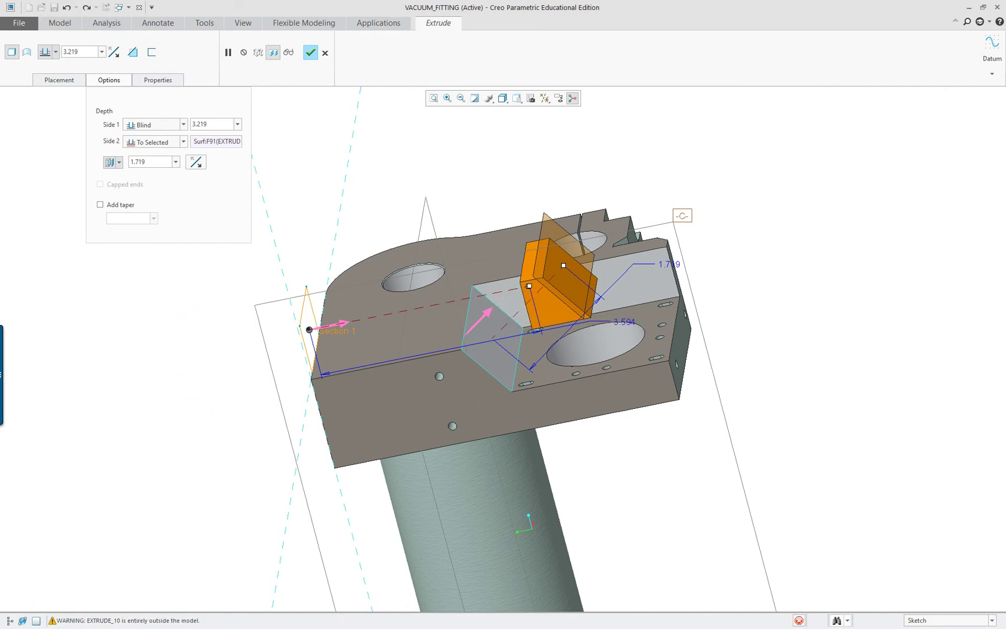
{"action": "middle_click_drag", "start_coordinate": [466, 304], "coordinate": [560, 330]}
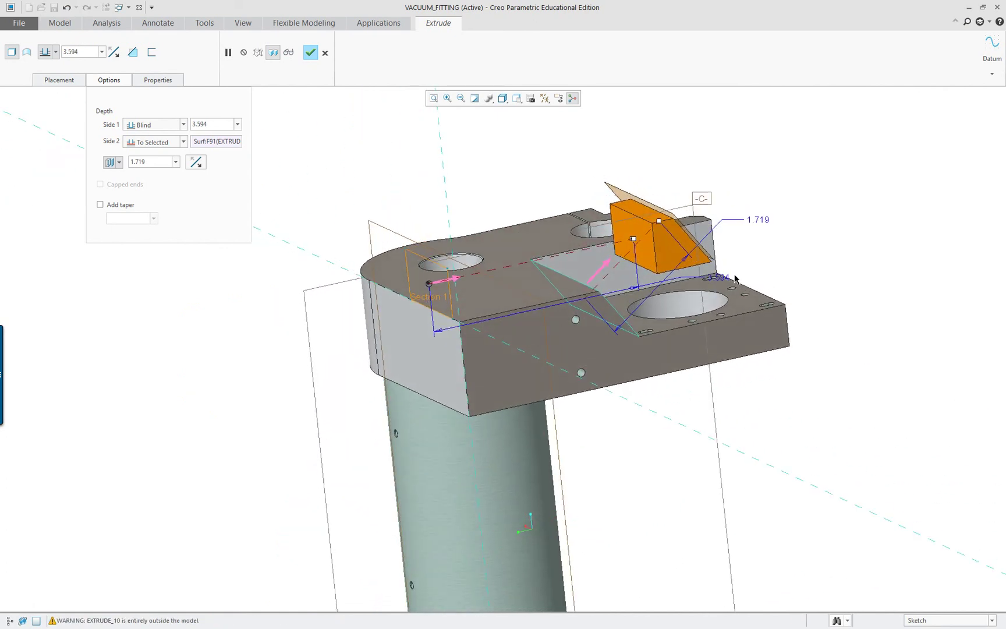
{"action": "scroll", "coordinate": [735, 279], "scroll_direction": "down", "scroll_amount": 2}
{"action": "left_click", "coordinate": [375, 285]}
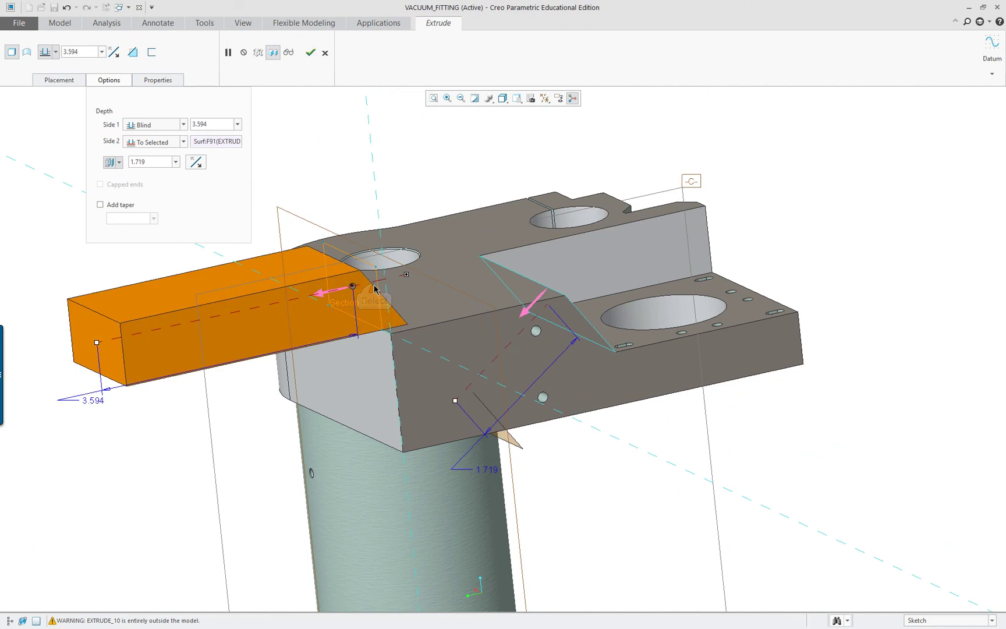
{"action": "left_click", "coordinate": [338, 295]}
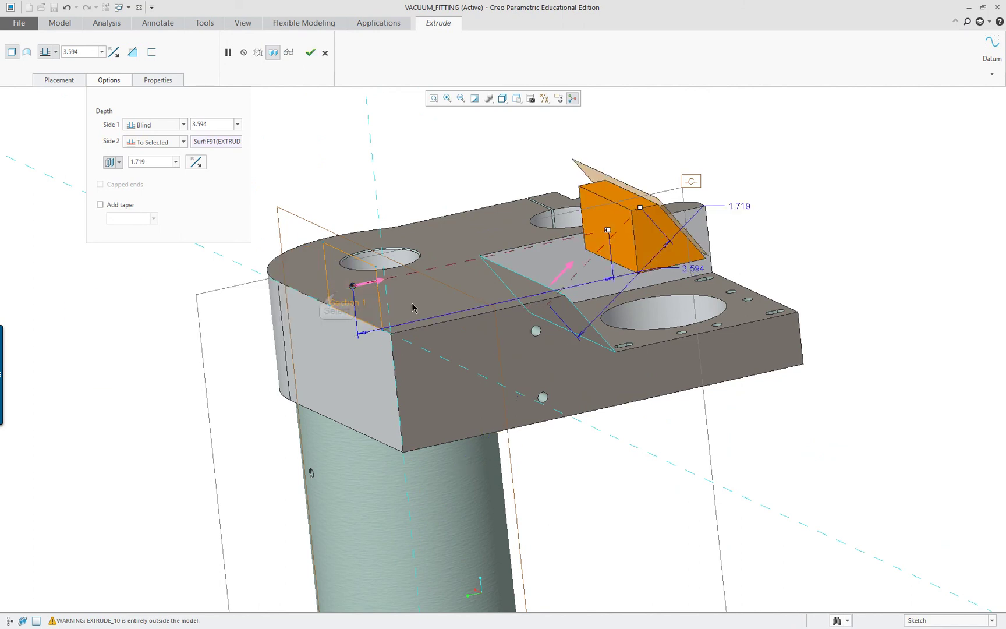
Step: Remove the offset from Side 2's selected-surface depth
{"action": "left_click", "coordinate": [176, 162]}
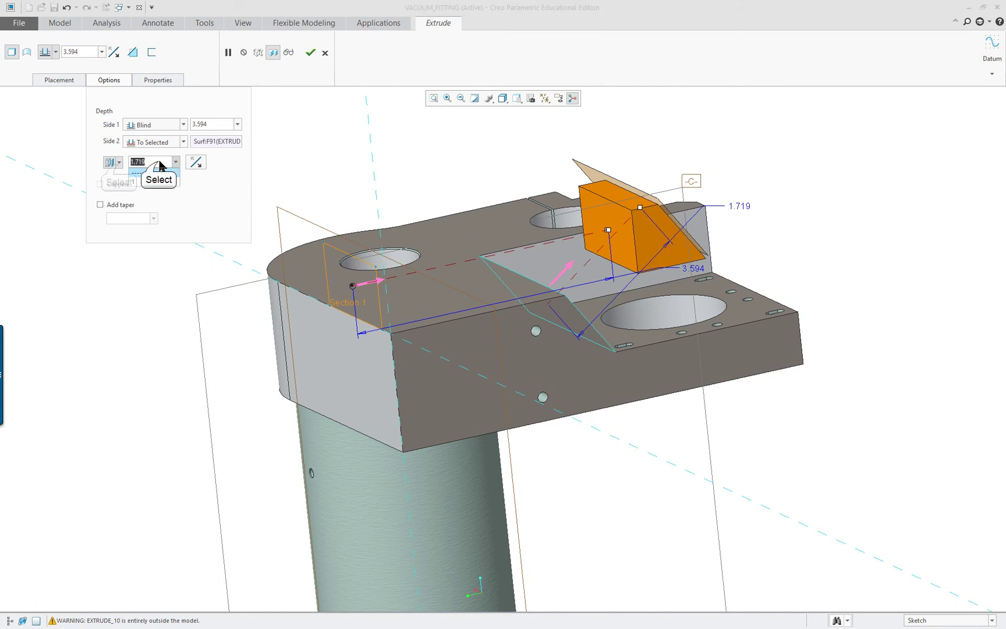
{"action": "left_click", "coordinate": [114, 163]}
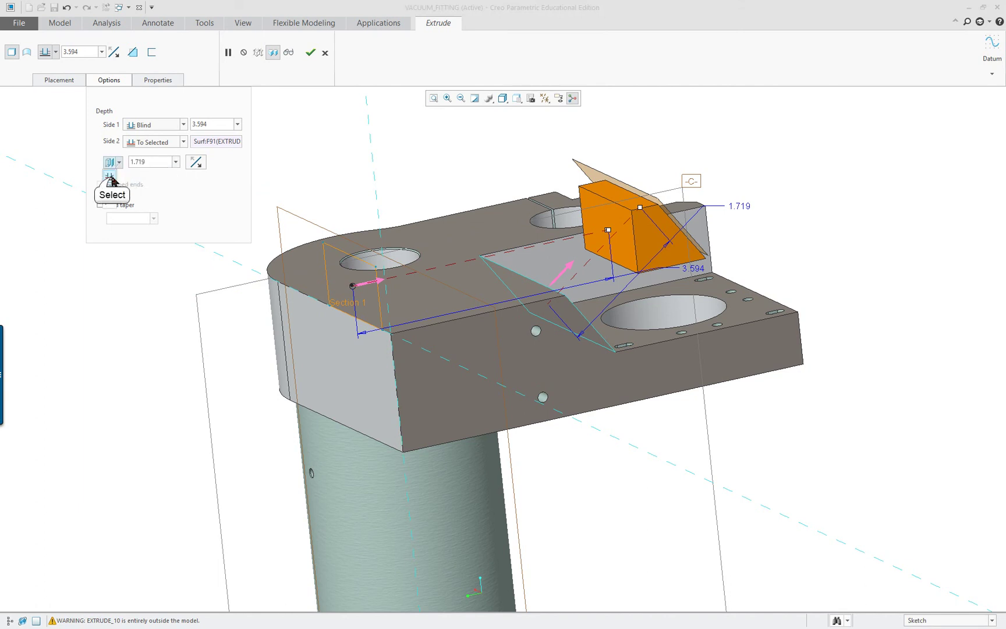
{"action": "left_click", "coordinate": [110, 177]}
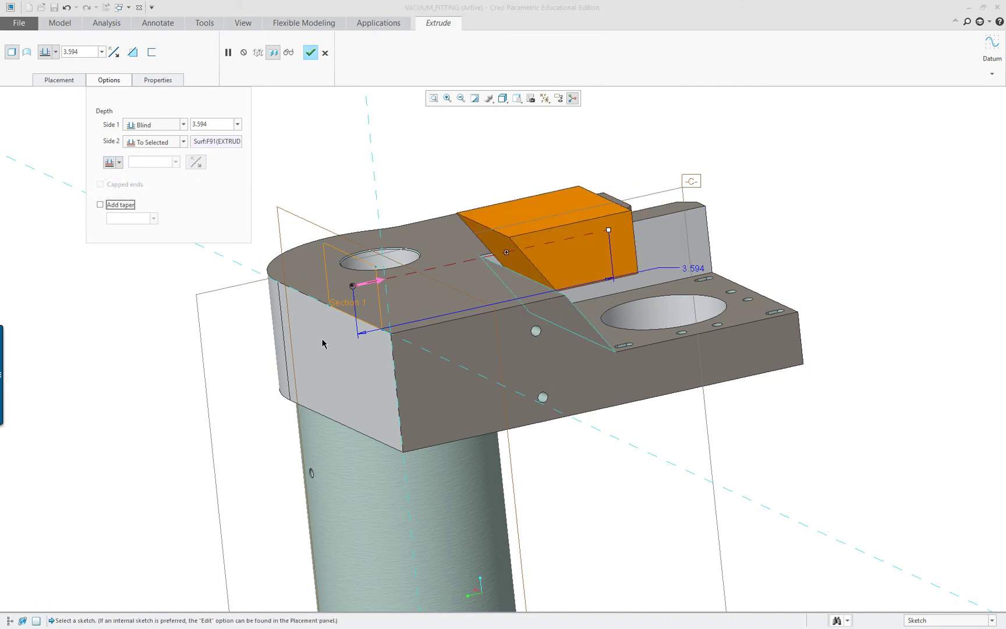
Step: Set Side 1's depth type back to To Selected, leaving Side 2 unchanged
{"action": "middle_click_drag", "start_coordinate": [621, 343], "coordinate": [583, 350]}
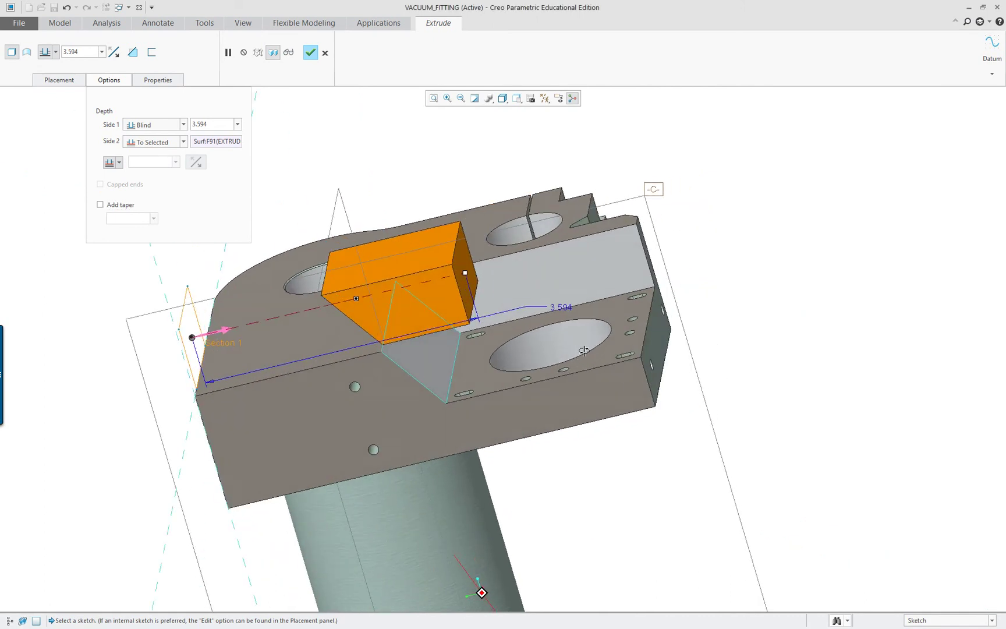
{"action": "middle_click_drag", "start_coordinate": [247, 395], "coordinate": [283, 370]}
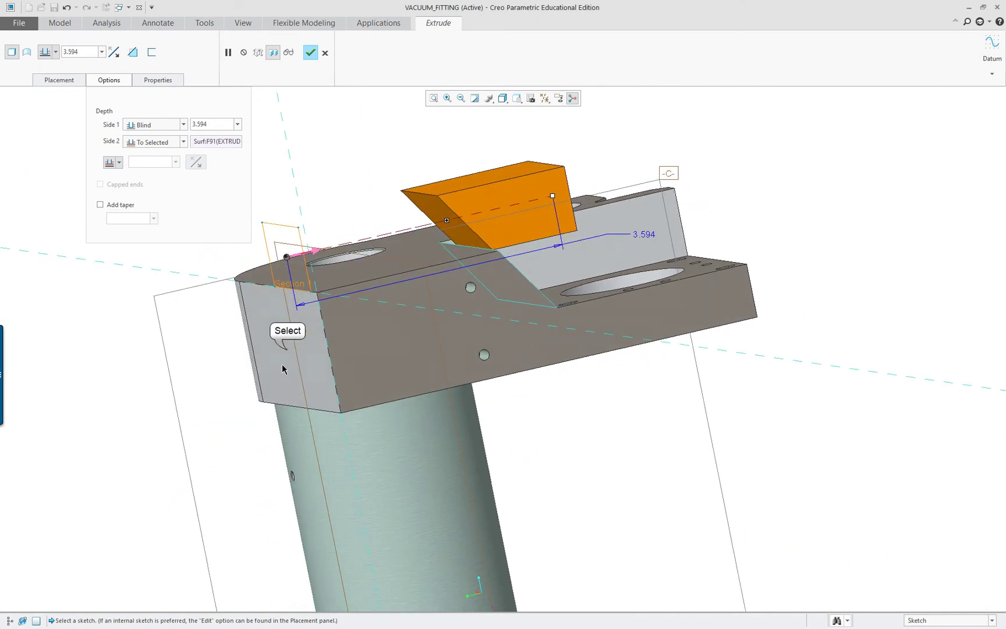
{"action": "middle_click_drag", "start_coordinate": [514, 324], "coordinate": [404, 377]}
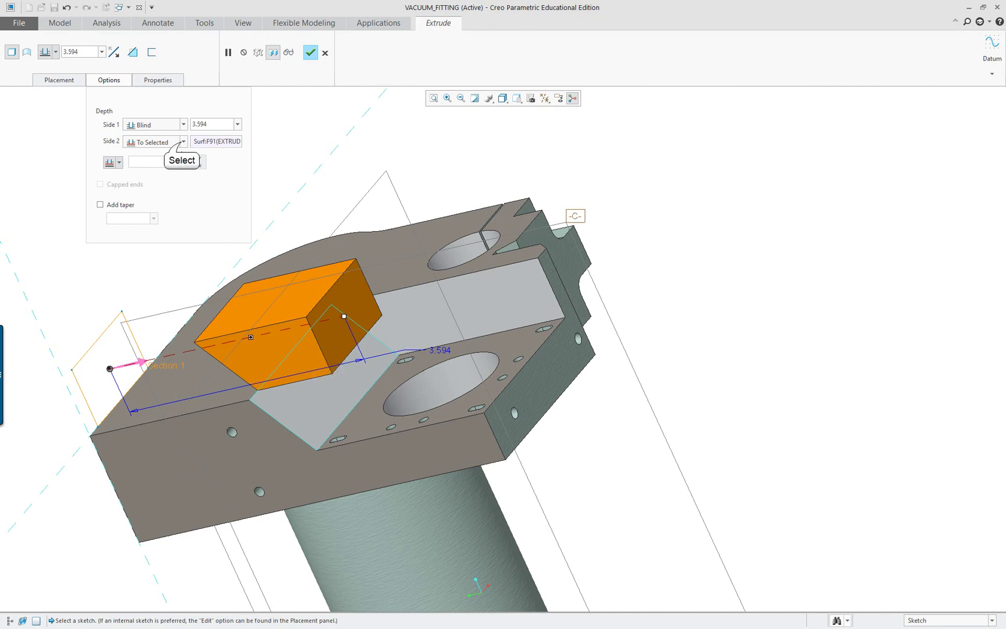
{"action": "left_click", "coordinate": [183, 141]}
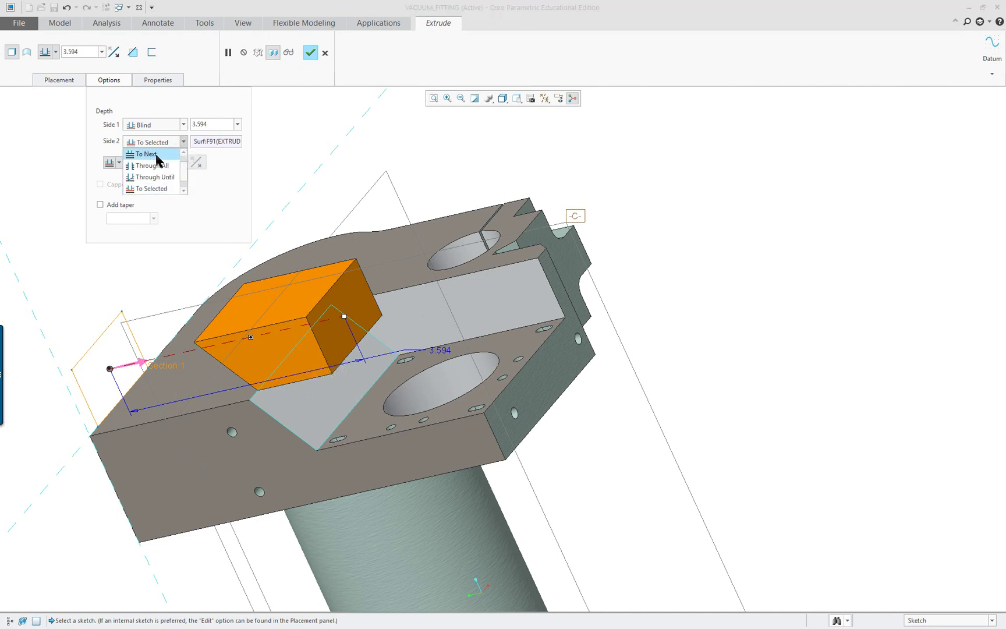
{"action": "double_click", "coordinate": [179, 128]}
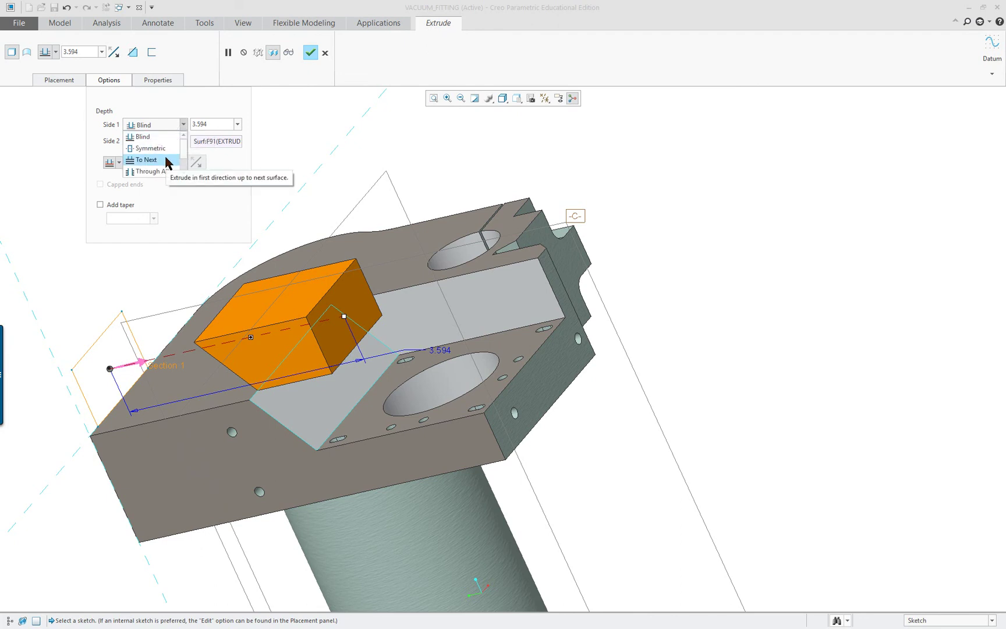
{"action": "scroll", "coordinate": [167, 164], "scroll_direction": "down", "scroll_amount": 1}
{"action": "left_click", "coordinate": [164, 170]}
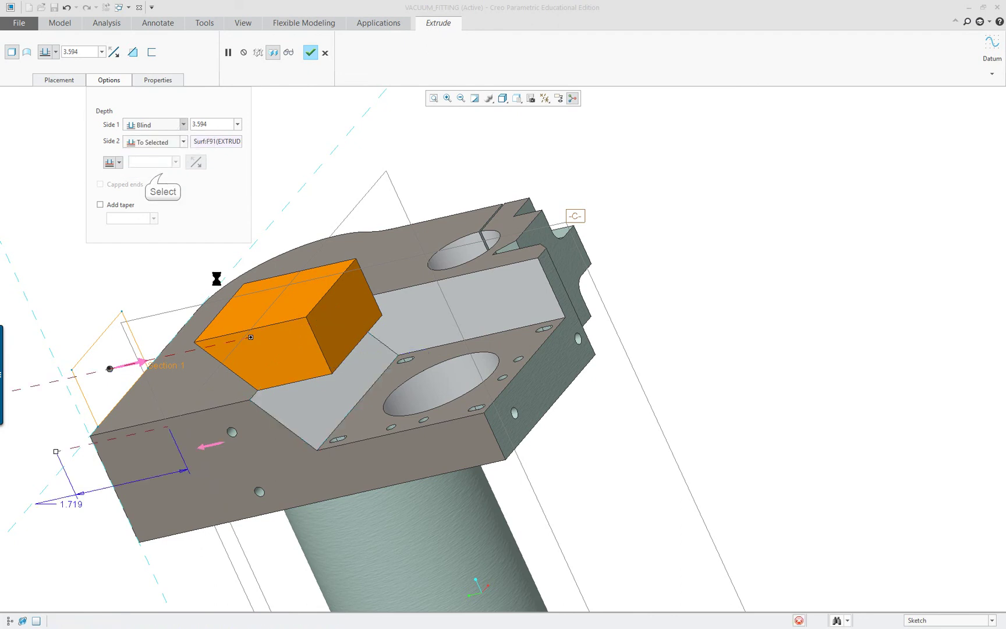
{"action": "middle_click_drag", "start_coordinate": [382, 394], "coordinate": [409, 362]}
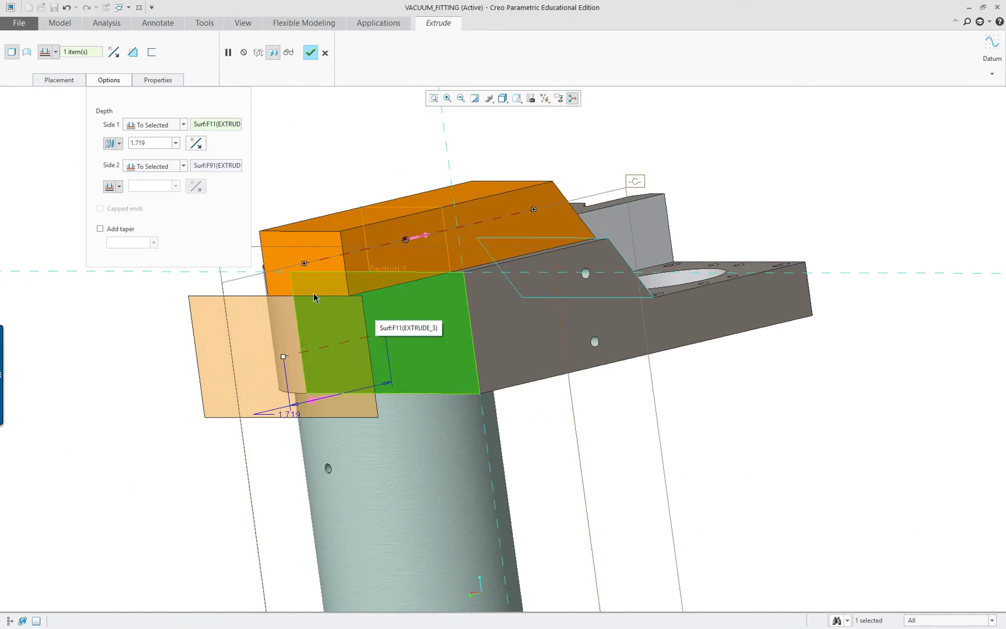
{"action": "middle_click_drag", "start_coordinate": [416, 321], "coordinate": [483, 347]}
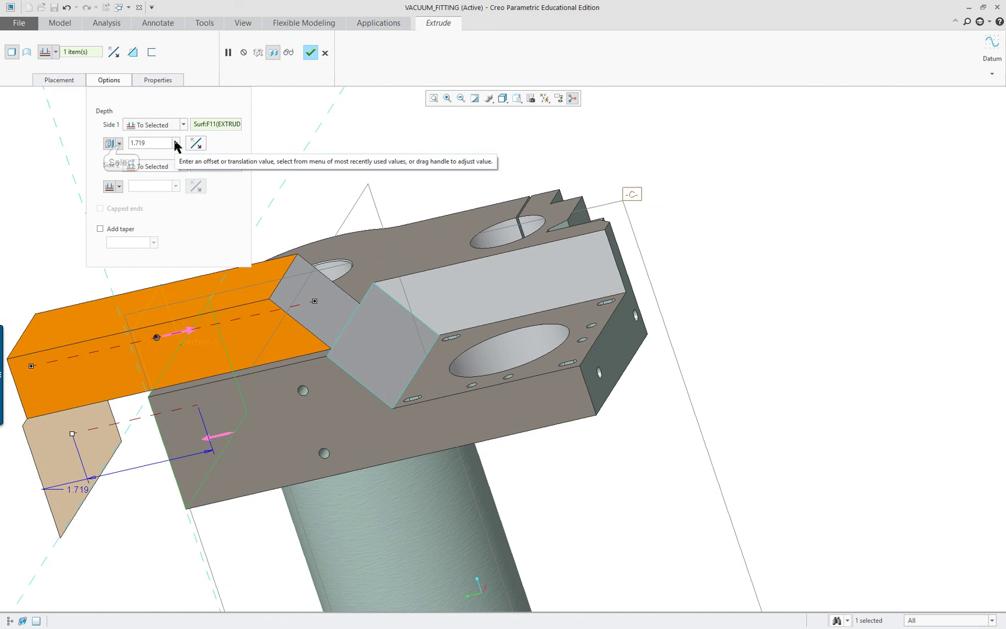
Step: Drop the 1.719 offset from Side 1 so it ends exactly at its surface
{"action": "left_click", "coordinate": [120, 144]}
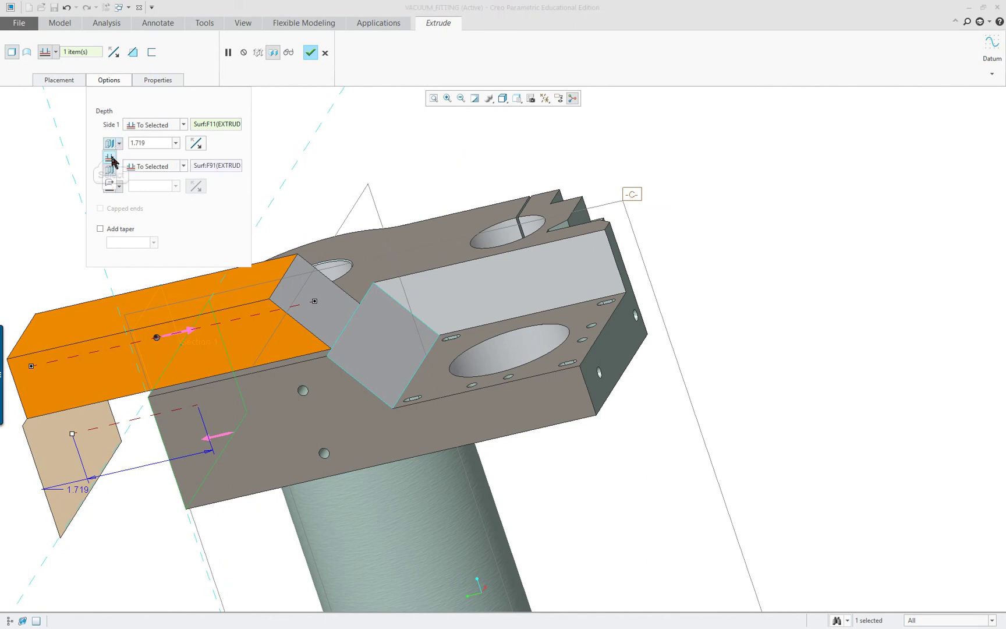
{"action": "left_click", "coordinate": [110, 158]}
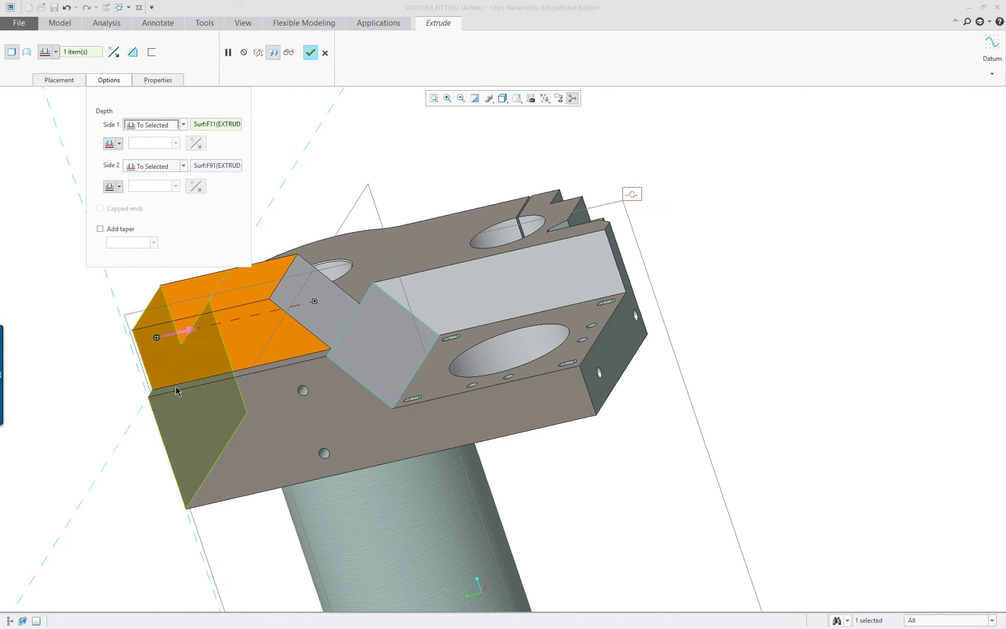
{"action": "middle_click_drag", "start_coordinate": [361, 232], "coordinate": [323, 477]}
Step: Complete EXTRUDE_10, then select the new block and reopen it with Edit Definition
{"action": "middle_click", "coordinate": [186, 344]}
{"action": "middle_click_drag", "start_coordinate": [187, 343], "coordinate": [280, 343]}
{"action": "middle_click_drag", "start_coordinate": [448, 365], "coordinate": [185, 249]}
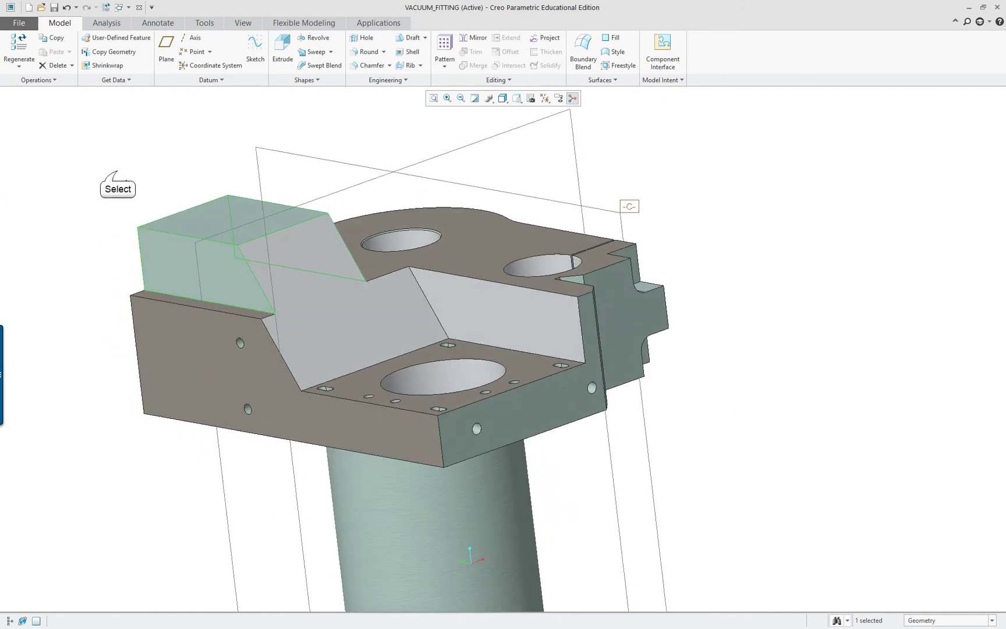
{"action": "left_click", "coordinate": [193, 218]}
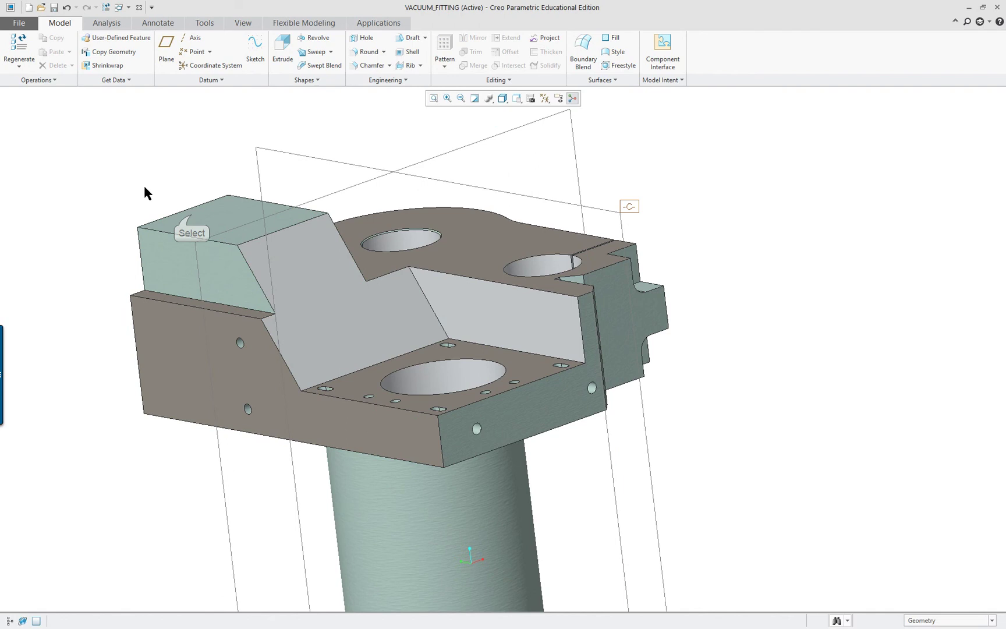
{"action": "left_click", "coordinate": [210, 153]}
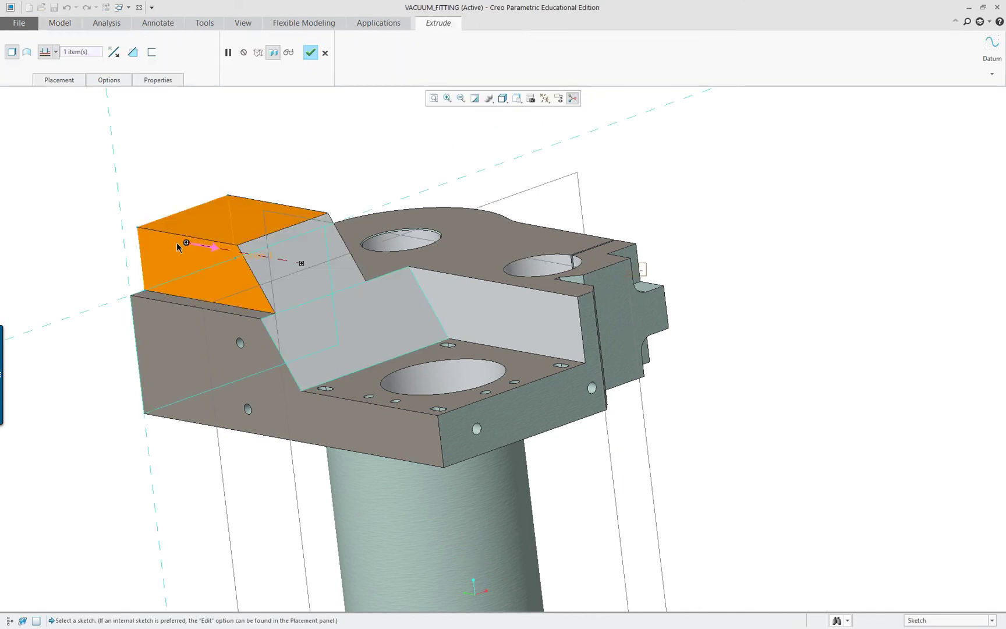
Step: In the Options panel, change Side 1's depth type to Blind
{"action": "mouse_move", "coordinate": [177, 247]}
{"action": "middle_mouse_down"}
{"action": "mouse_move", "coordinate": [273, 242]}
{"action": "mouse_move", "coordinate": [186, 236]}
{"action": "middle_mouse_up"}
{"action": "left_click", "coordinate": [109, 81]}
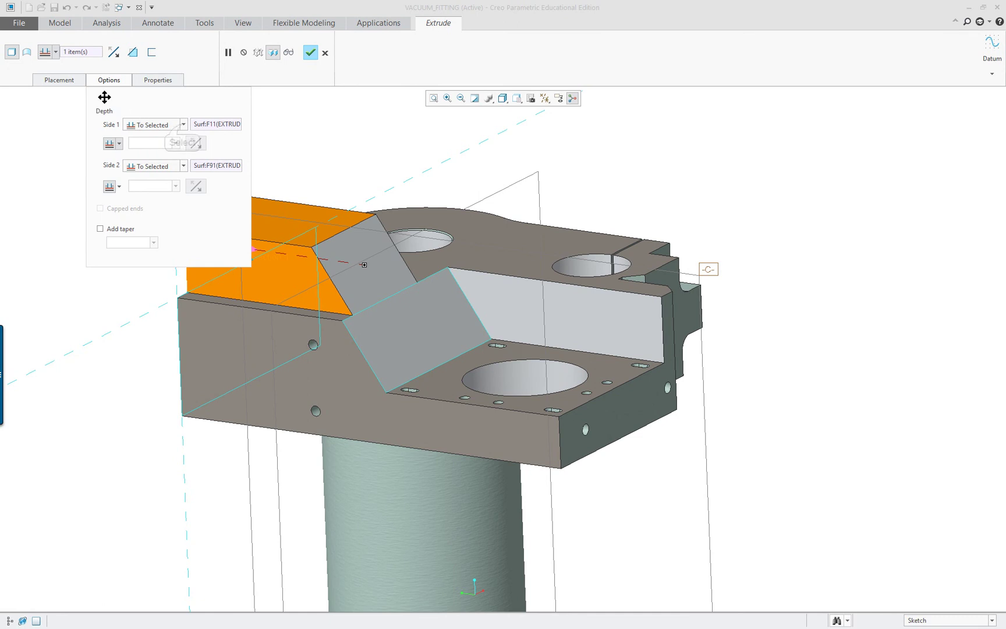
{"action": "left_click", "coordinate": [182, 126]}
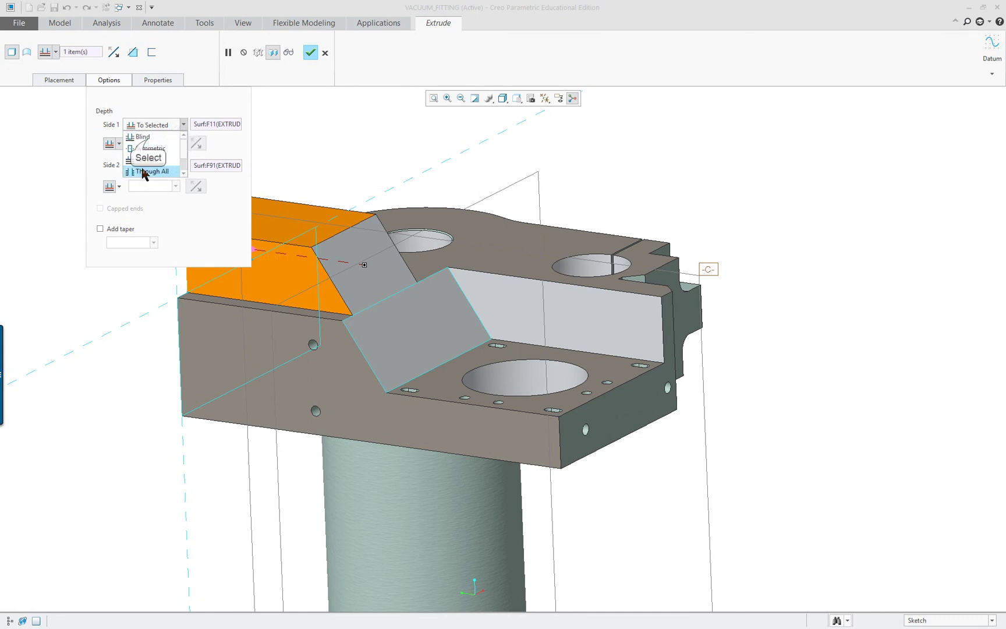
{"action": "left_click", "coordinate": [168, 143]}
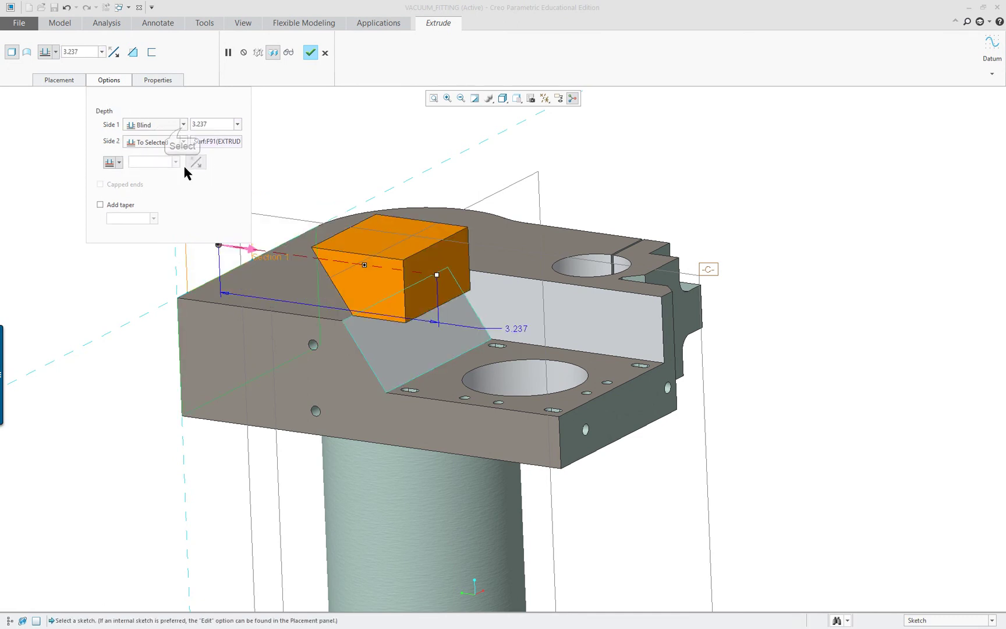
{"action": "left_click", "coordinate": [181, 133]}
{"action": "left_click", "coordinate": [134, 168]}
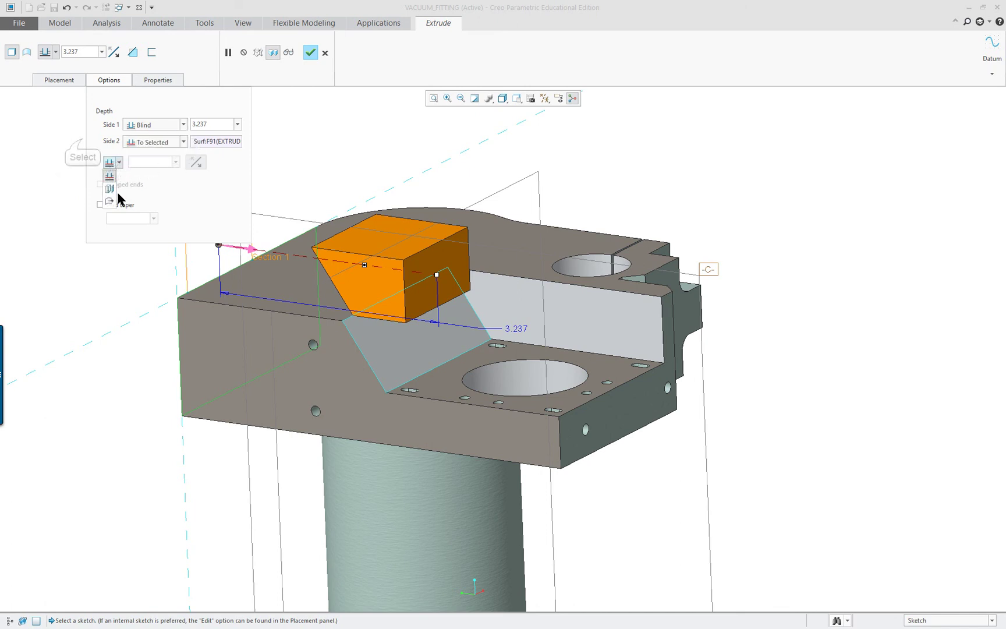
Step: Change Side 2's depth type to Blind, so both sides extend 3.237
{"action": "left_click", "coordinate": [82, 143]}
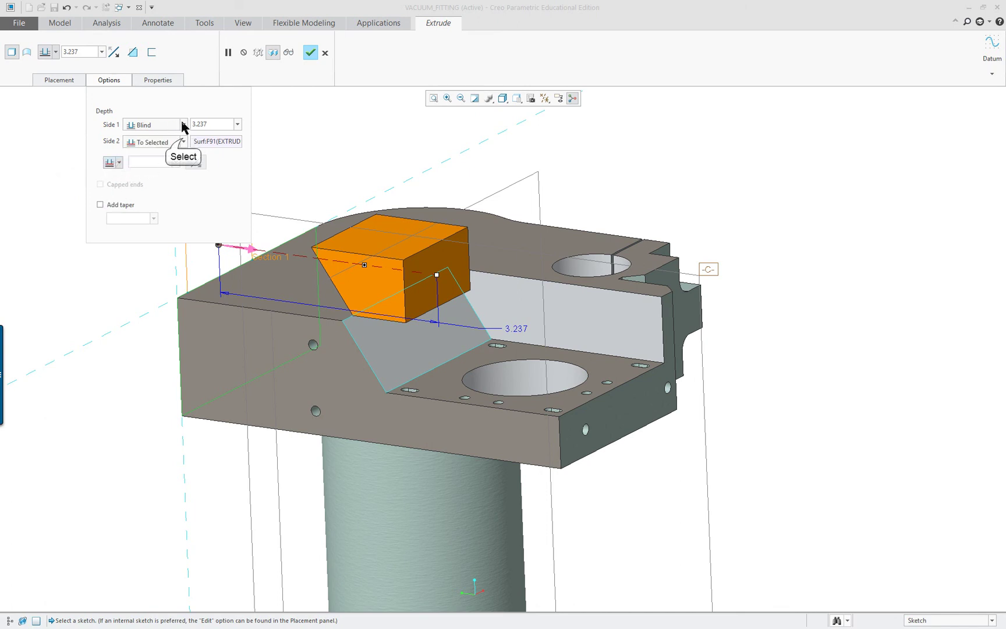
{"action": "left_click", "coordinate": [183, 142]}
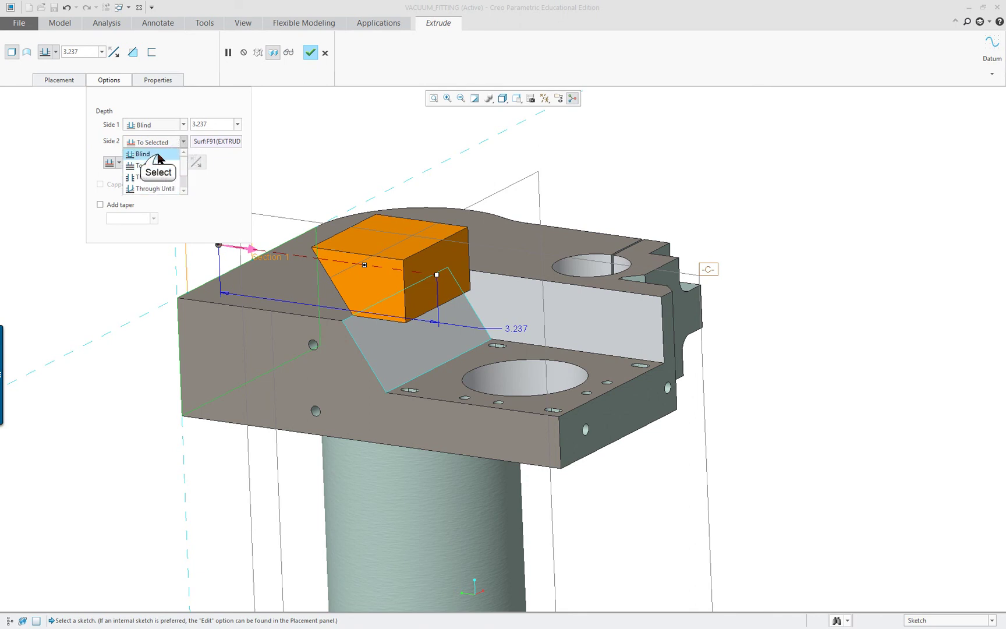
{"action": "left_click", "coordinate": [163, 191]}
{"action": "middle_click_drag", "start_coordinate": [314, 259], "coordinate": [245, 269]}
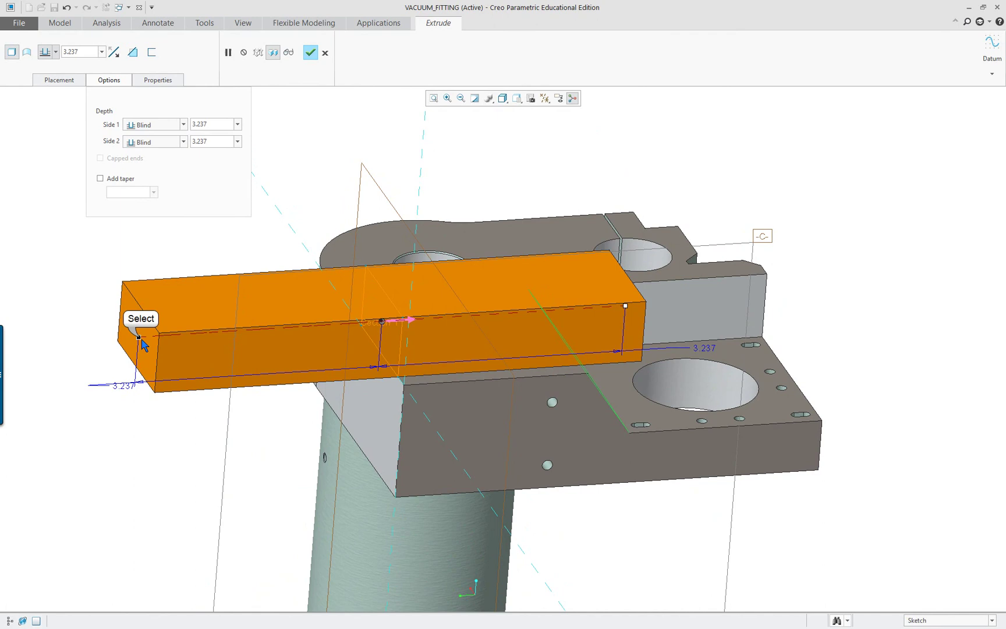
Step: Drag the depth handles to 1.563 on Side 2 and 1.938 on Side 1
{"action": "left_click_drag", "start_coordinate": [139, 338], "coordinate": [266, 350]}
{"action": "left_click_drag", "start_coordinate": [628, 308], "coordinate": [533, 329]}
{"action": "middle_click_drag", "start_coordinate": [589, 356], "coordinate": [539, 353]}
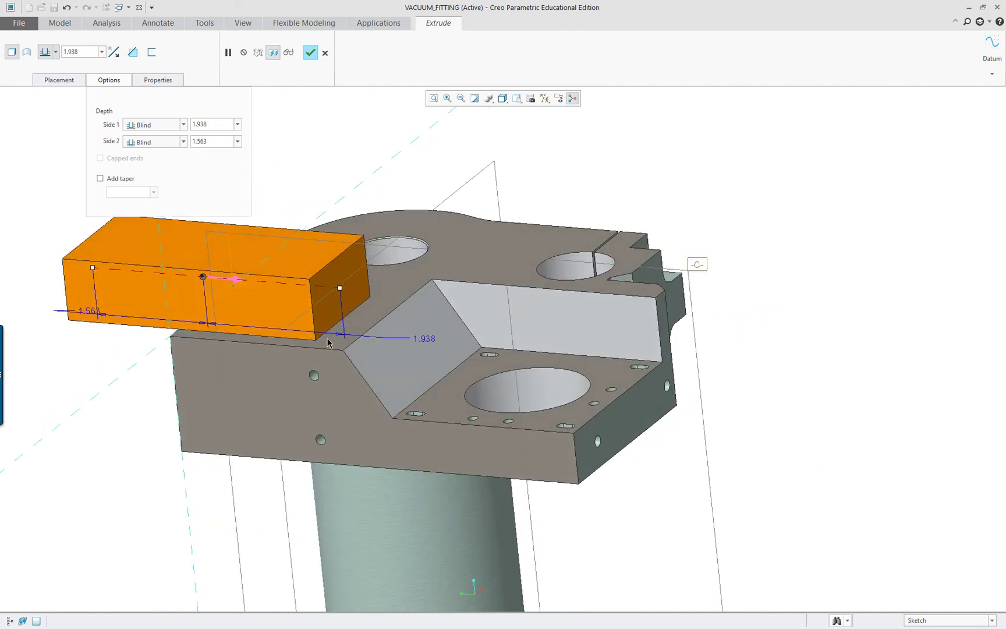
{"action": "middle_click_drag", "start_coordinate": [287, 369], "coordinate": [378, 333]}
Step: Bring up the extrude's depth context menu, then dismiss it unchanged and collapse the depth settings
{"action": "right_click", "coordinate": [379, 333]}
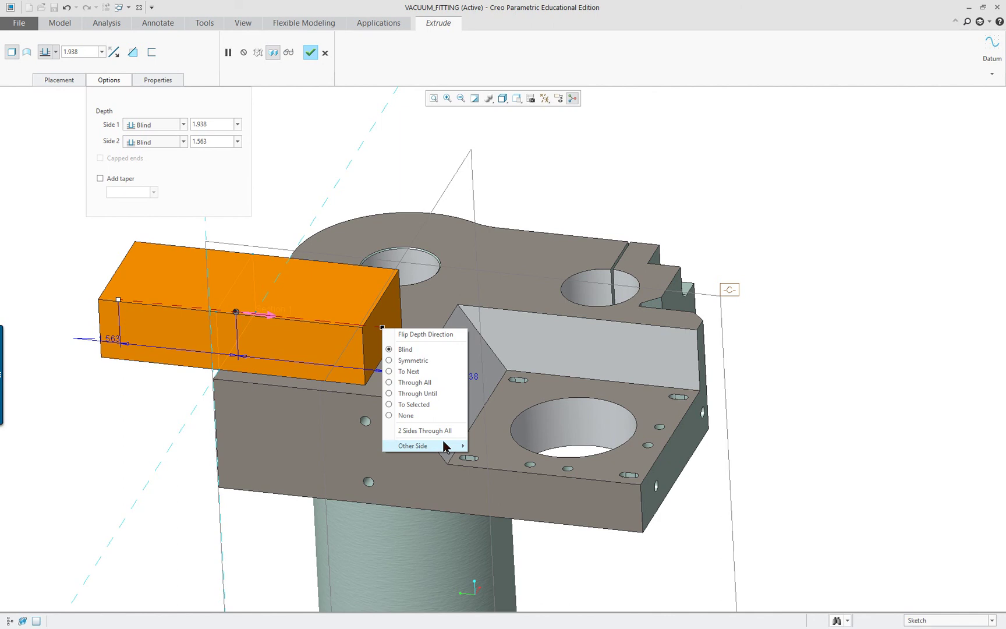
{"action": "mouse_move", "coordinate": [446, 447]}
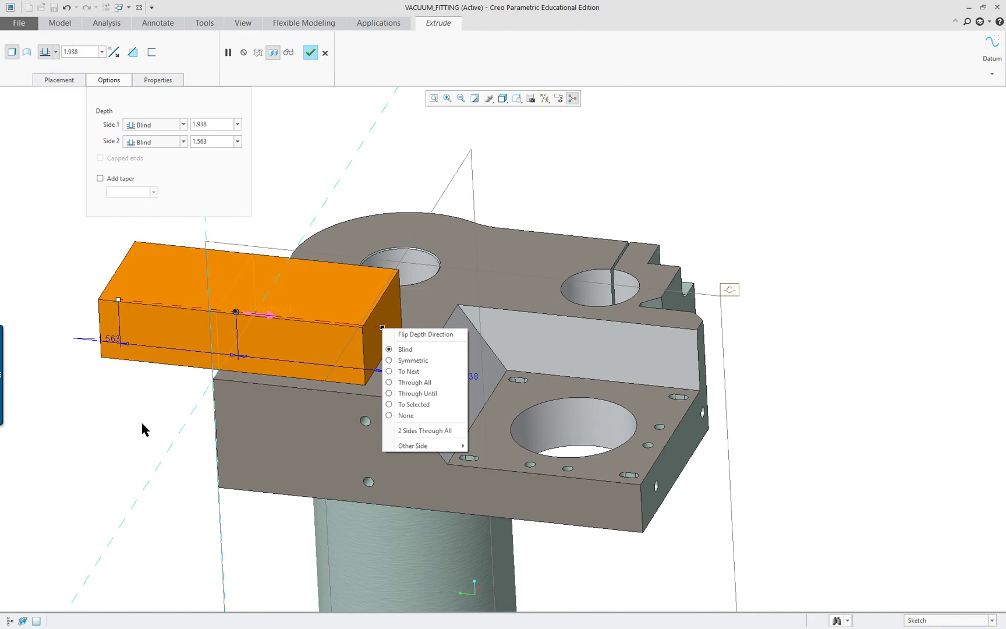
{"action": "left_click", "coordinate": [384, 137]}
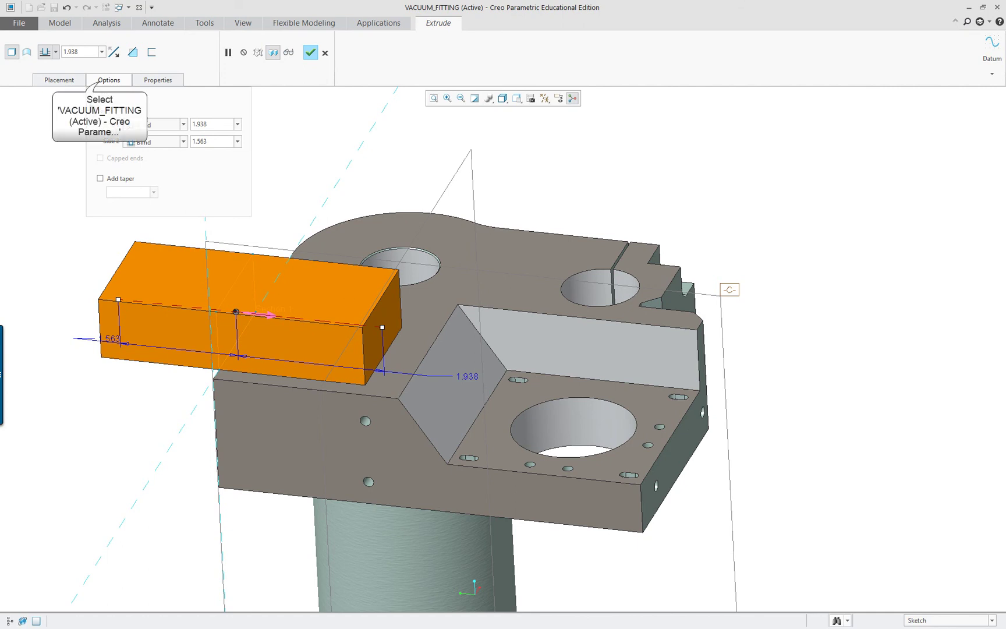
{"action": "left_click", "coordinate": [100, 80]}
Step: Orbit the model and reopen the depth context menu to reach Side 2's options
{"action": "middle_click_drag", "start_coordinate": [450, 342], "coordinate": [333, 298]}
{"action": "right_click", "coordinate": [334, 299]}
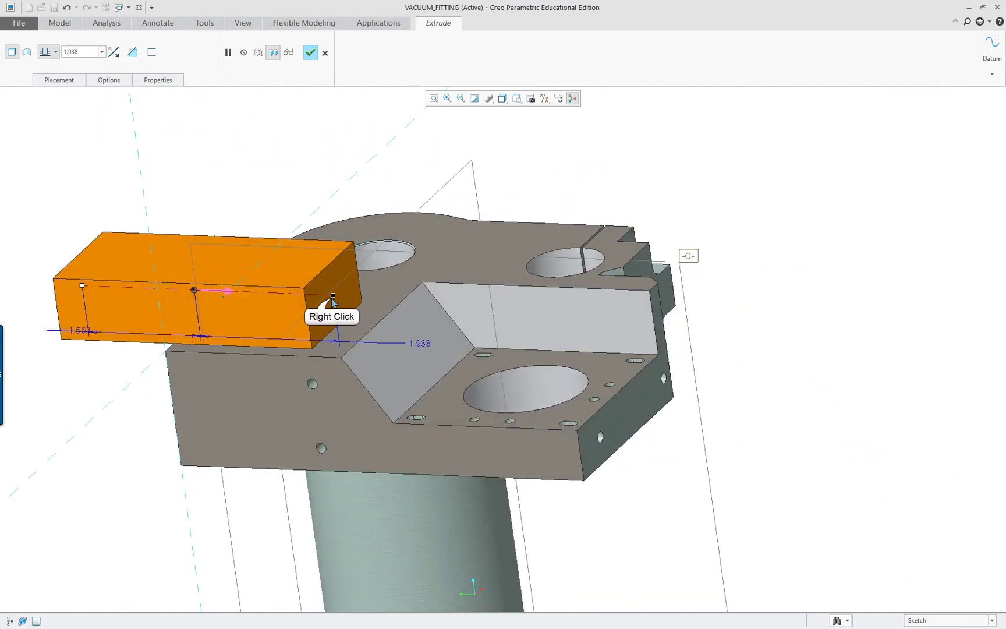
{"action": "mouse_move", "coordinate": [378, 415]}
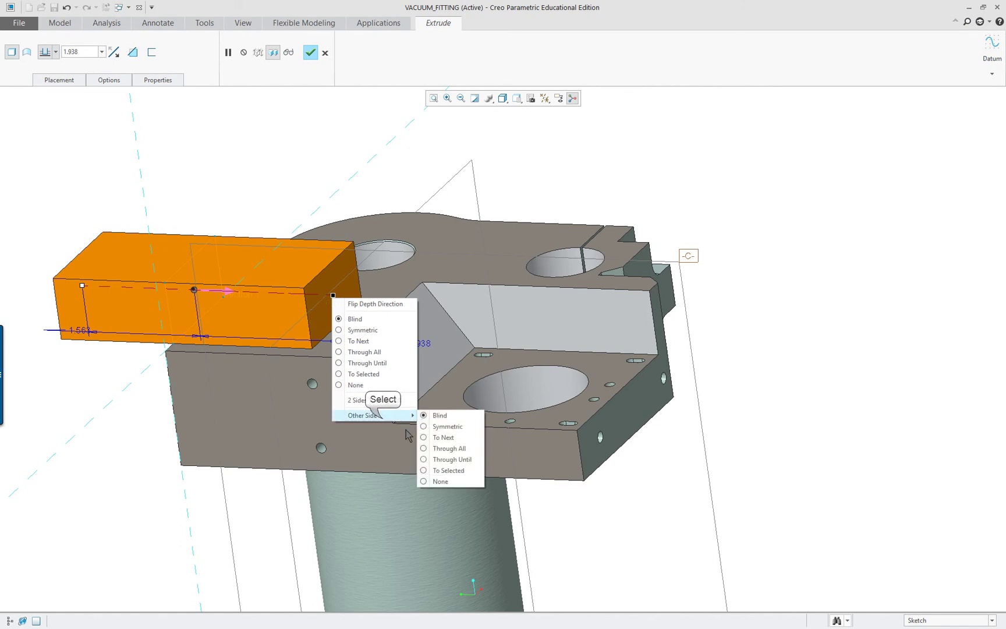
Step: Make Side 2 extrude Through Until the sloped face of the part
{"action": "left_click", "coordinate": [463, 459]}
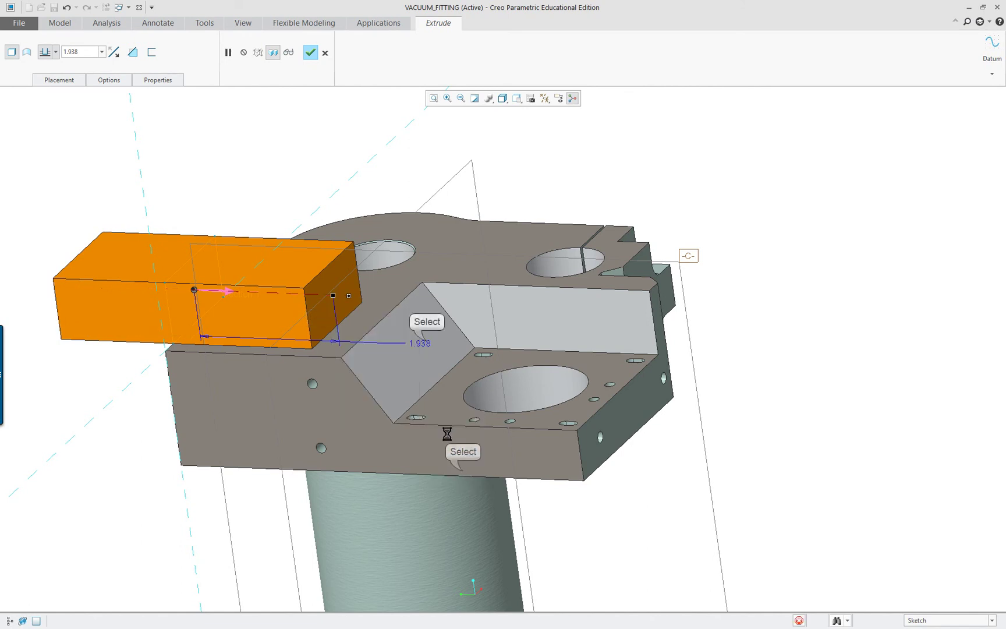
{"action": "left_click", "coordinate": [429, 346]}
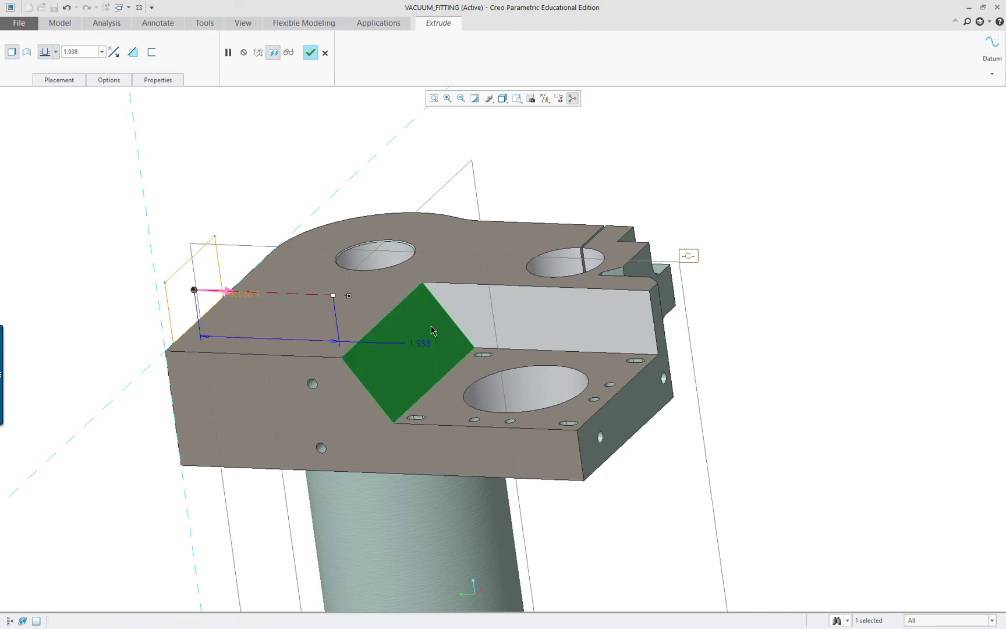
{"action": "middle_click_drag", "start_coordinate": [242, 353], "coordinate": [444, 341]}
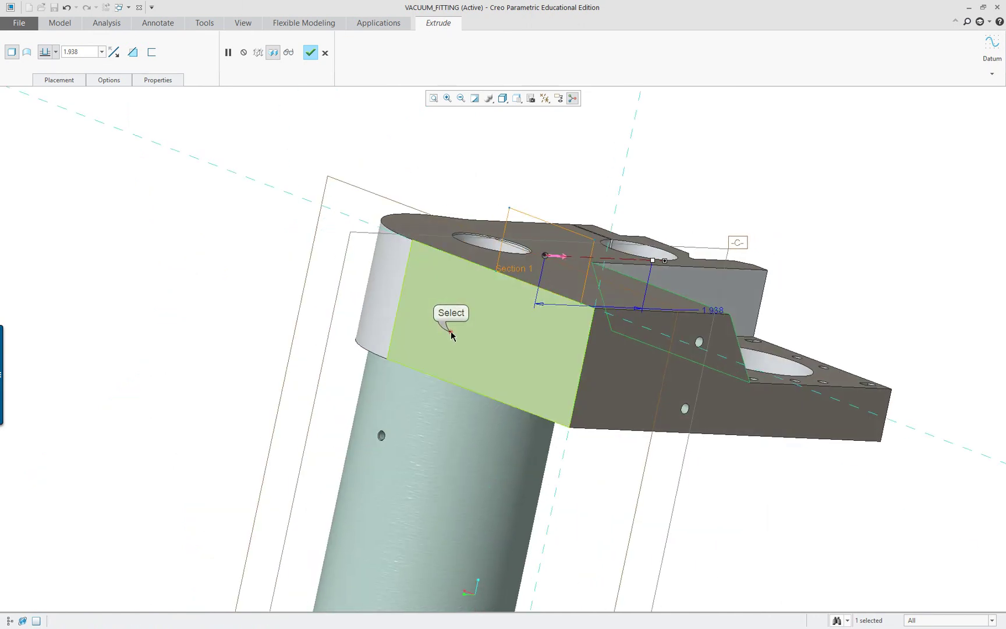
{"action": "middle_click_drag", "start_coordinate": [548, 359], "coordinate": [460, 365]}
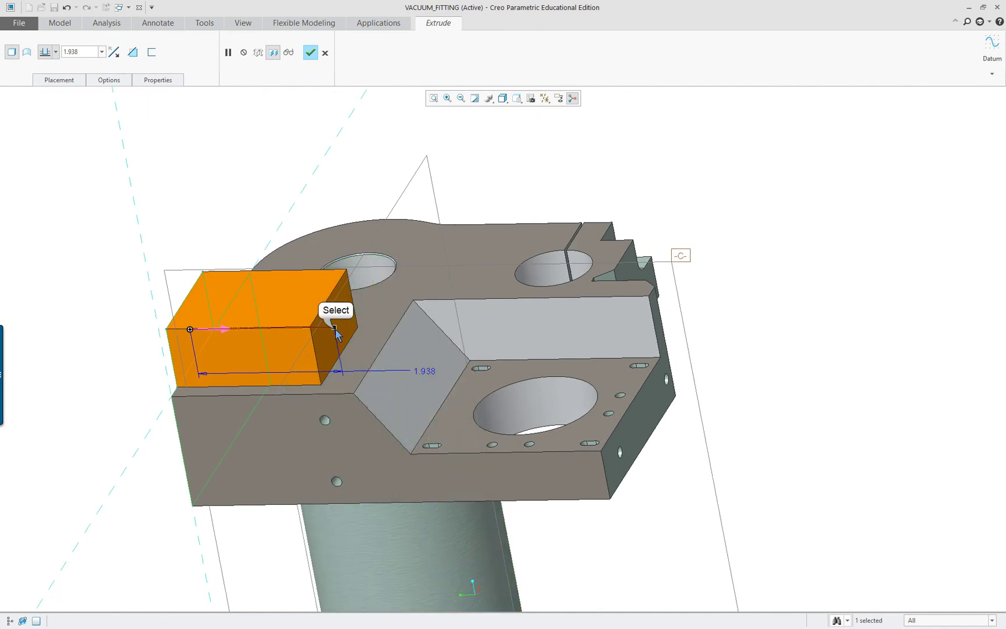
Step: Drag Side 1 to a Blind depth of 3.875 and review both sides' depth settings
{"action": "left_click_drag", "start_coordinate": [334, 329], "coordinate": [477, 325]}
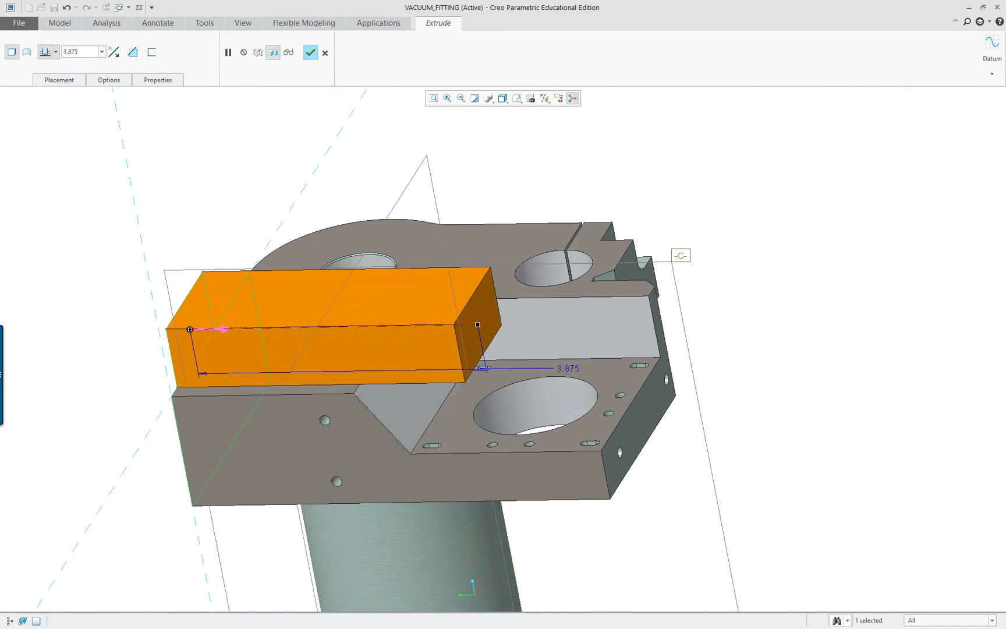
{"action": "middle_click_drag", "start_coordinate": [477, 324], "coordinate": [313, 386]}
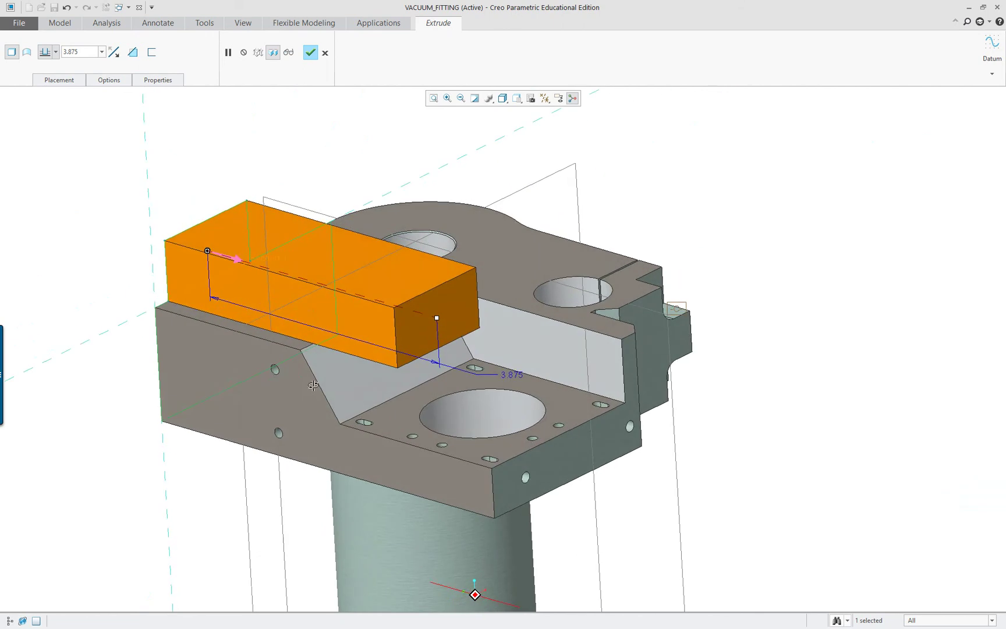
{"action": "scroll", "coordinate": [87, 245], "scroll_direction": "up", "scroll_amount": 1}
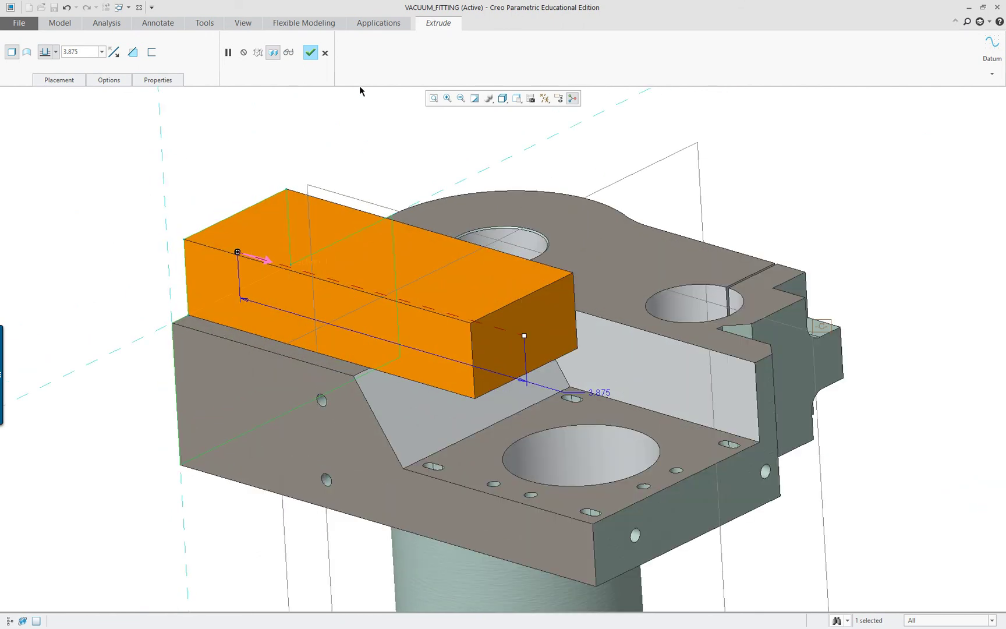
{"action": "mouse_move", "coordinate": [371, 174]}
{"action": "middle_mouse_down"}
{"action": "mouse_move", "coordinate": [456, 193]}
{"action": "mouse_move", "coordinate": [376, 195]}
{"action": "middle_mouse_up"}
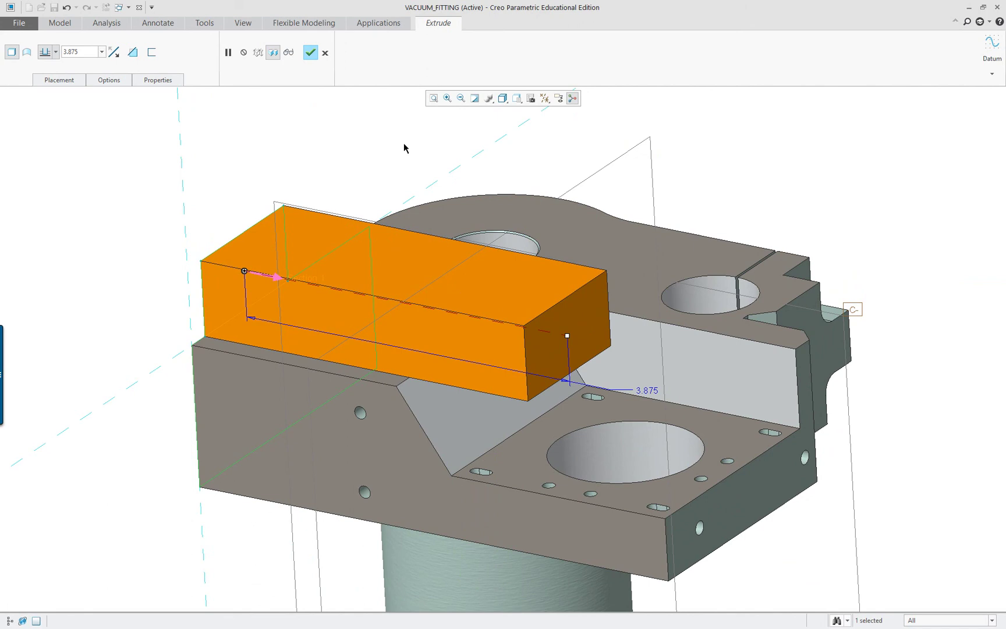
{"action": "left_click", "coordinate": [108, 80]}
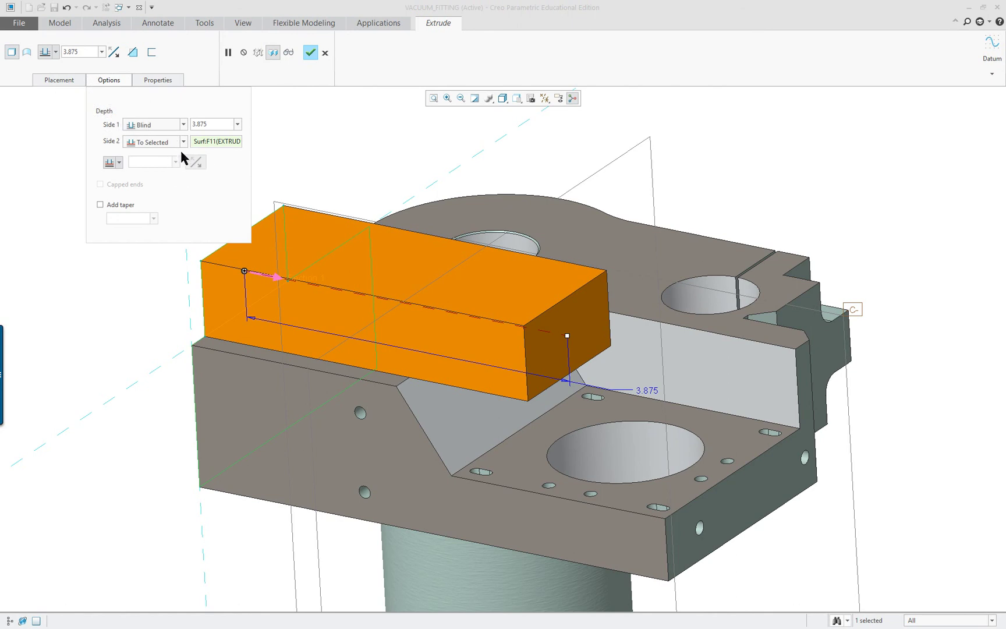